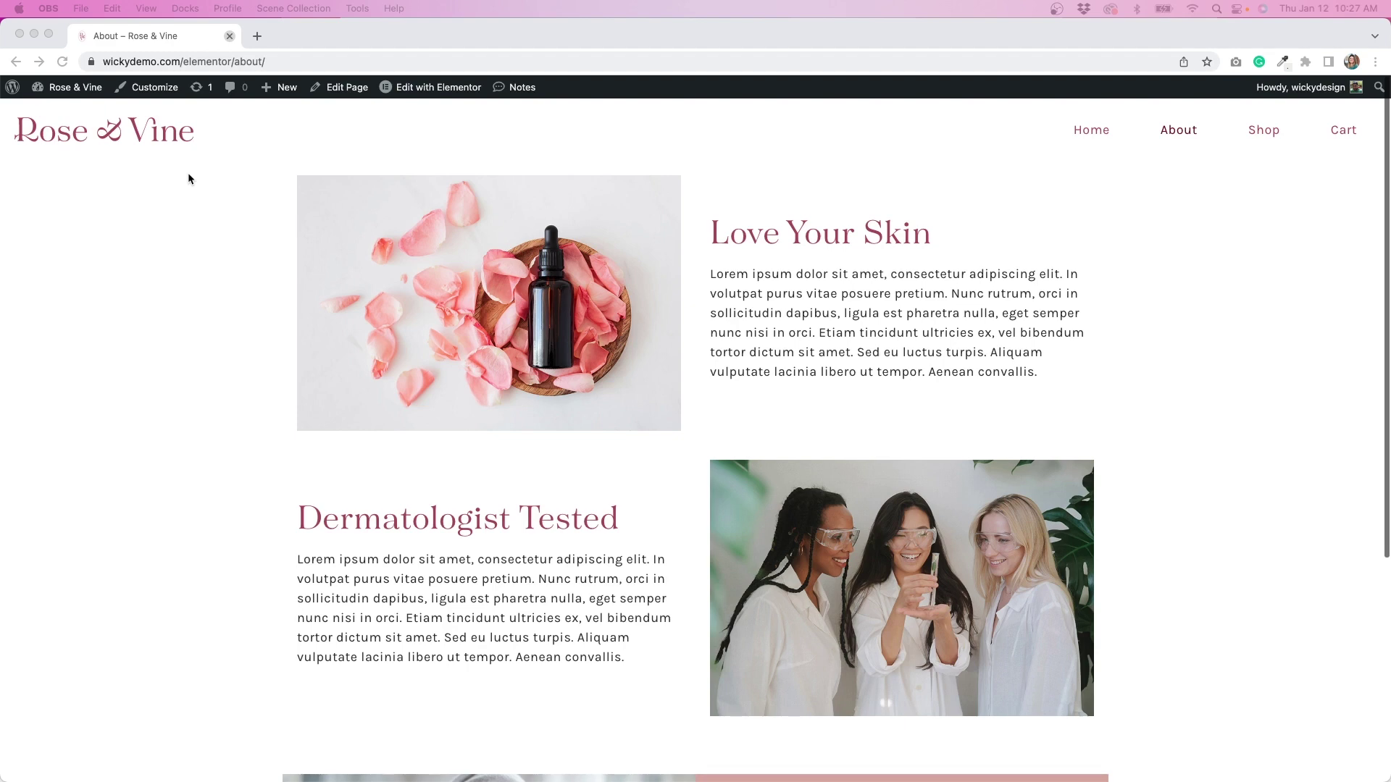
- Bring the browser forward and go to the Rose & Vine home page via the logo
left_click(160, 142)
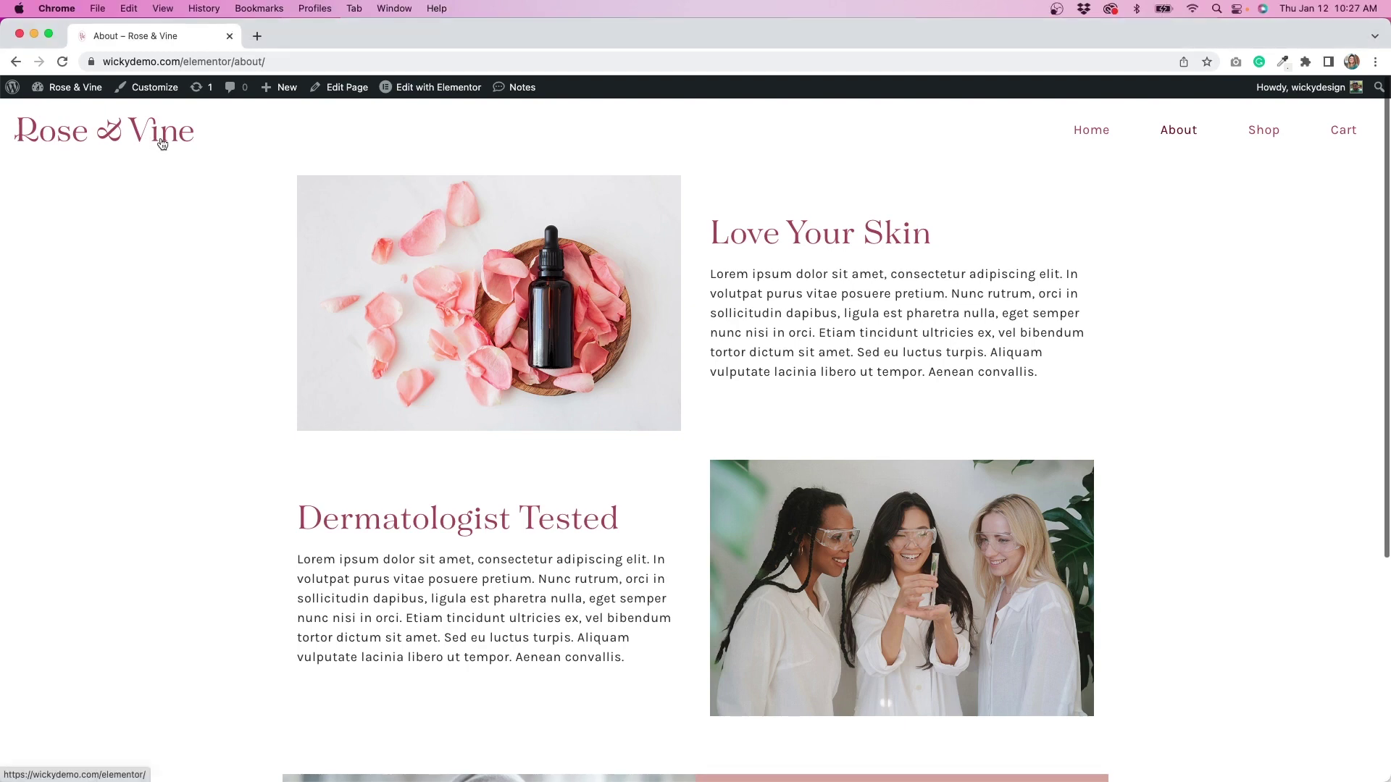
left_click(163, 144)
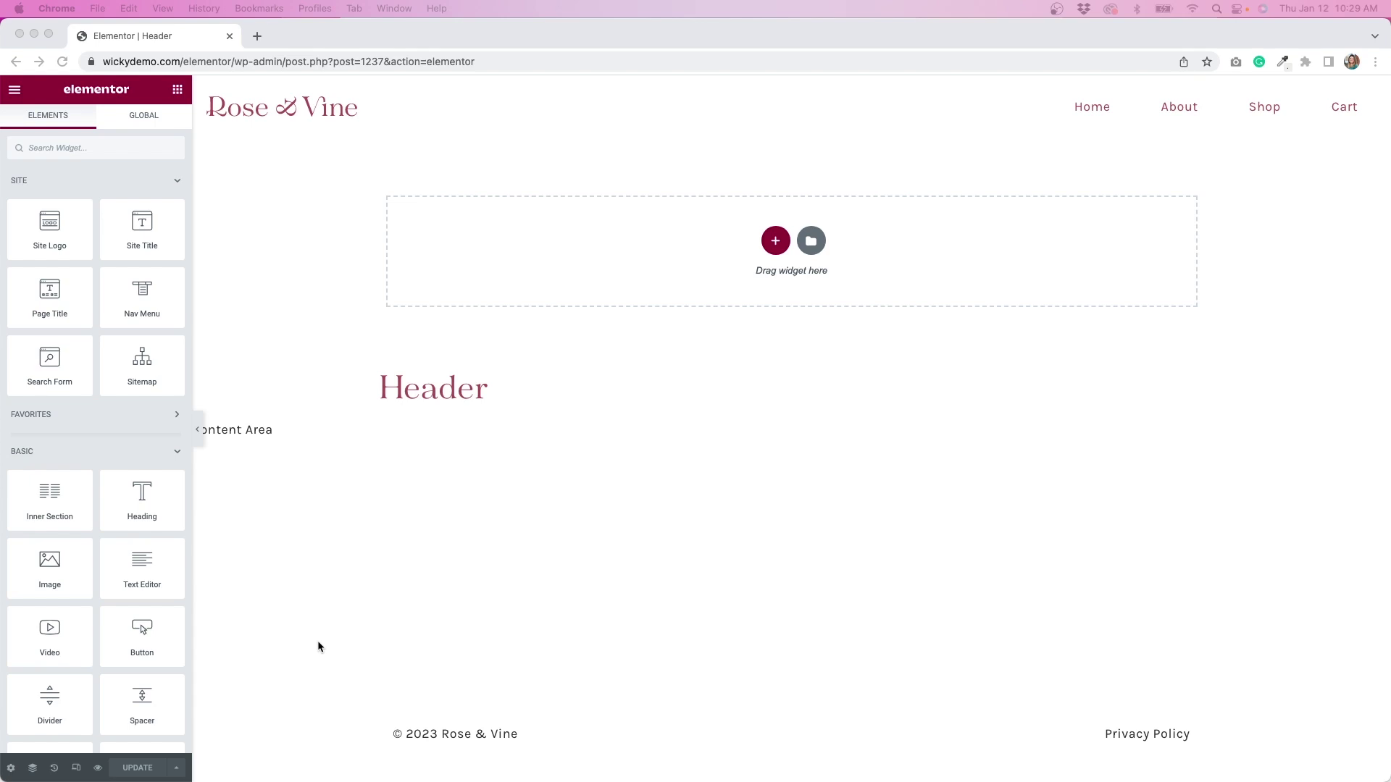
- Open the Header template's Display Conditions from the UPDATE arrow, showing Include Entire Site
left_click(174, 771)
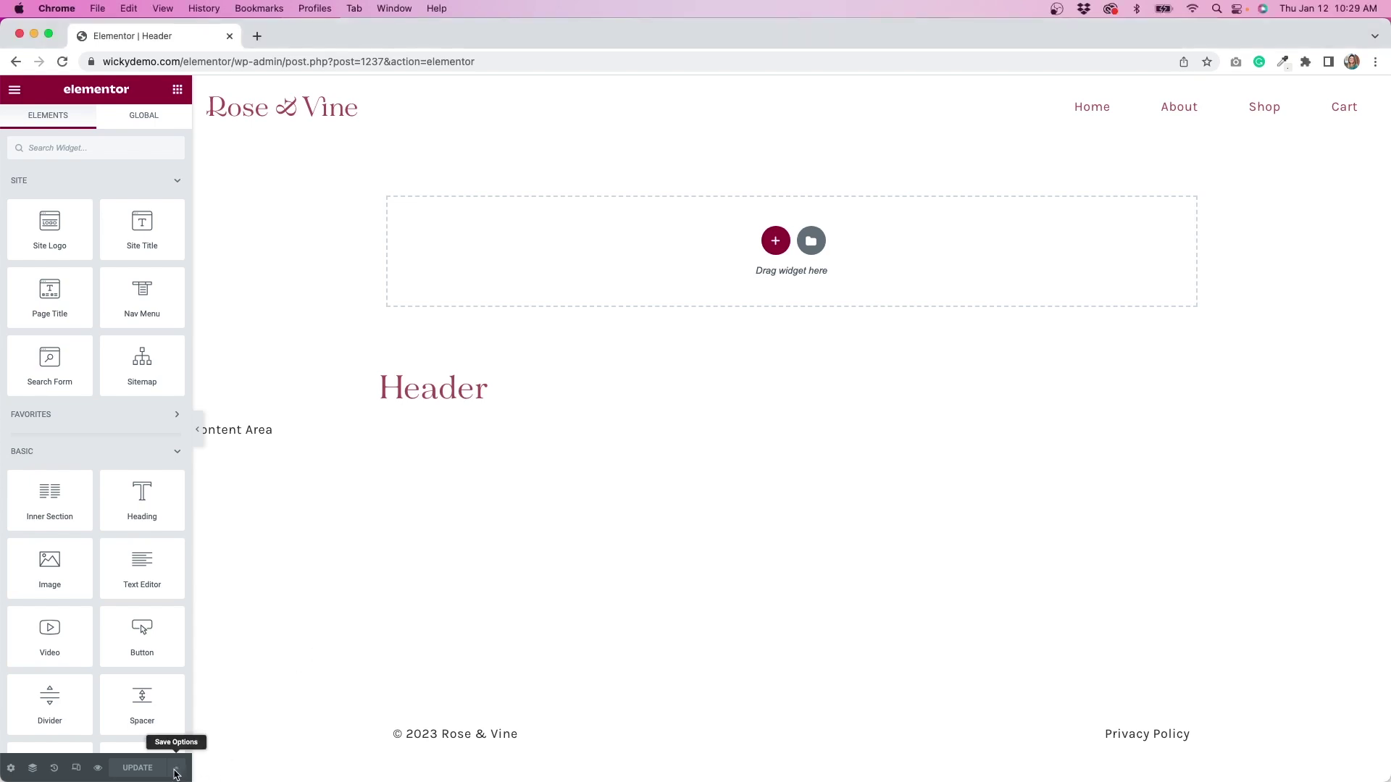
left_click(174, 773)
left_click(124, 710)
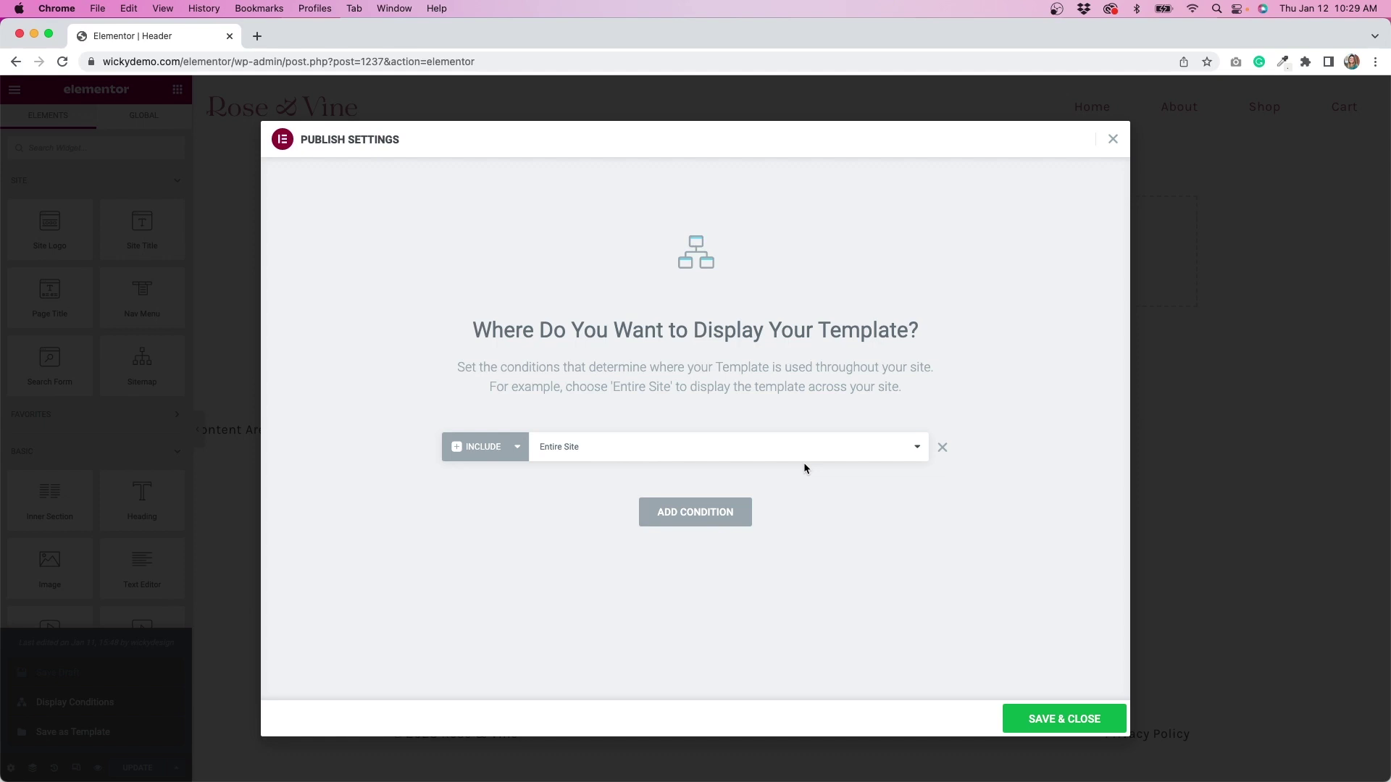
- Dismiss Publish Settings unchanged and copy the header section with the logo and navigation
key("Escape")
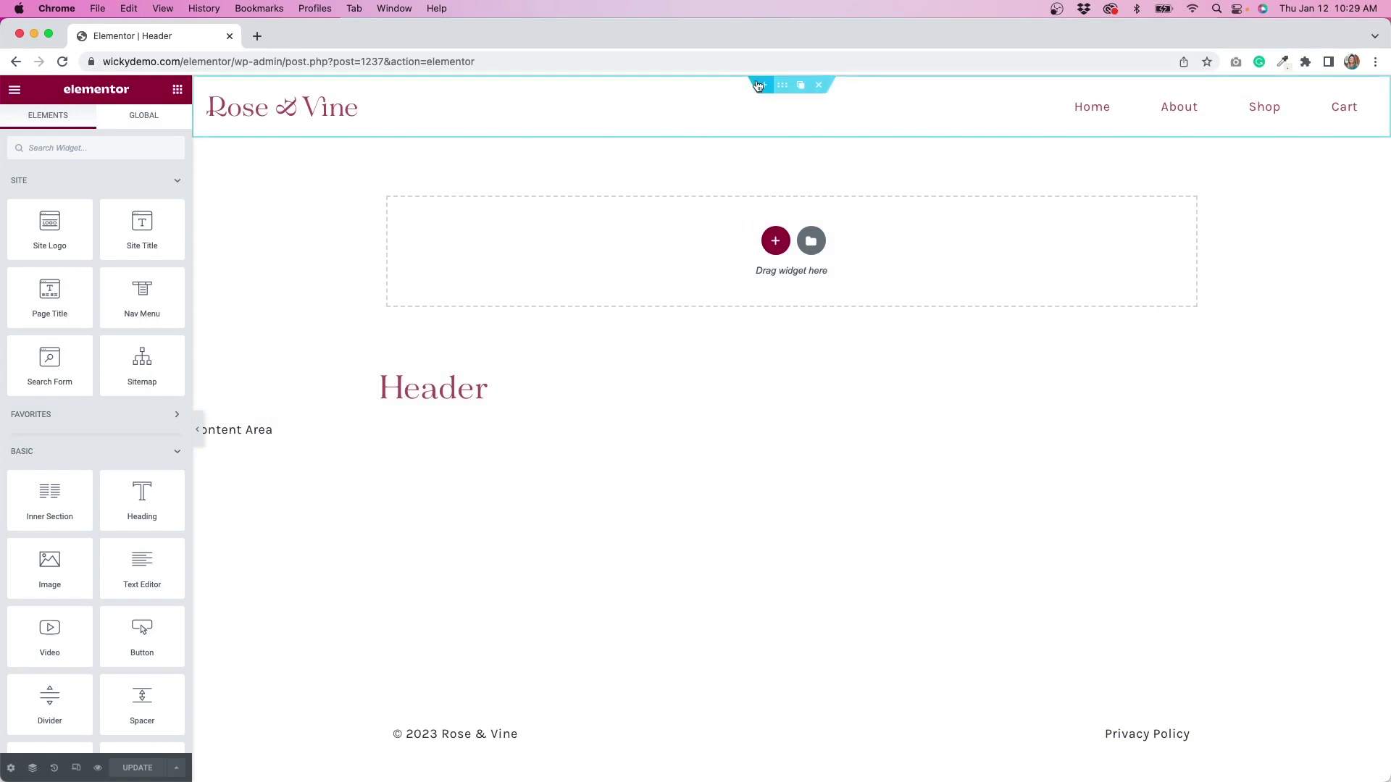
right_click(785, 92)
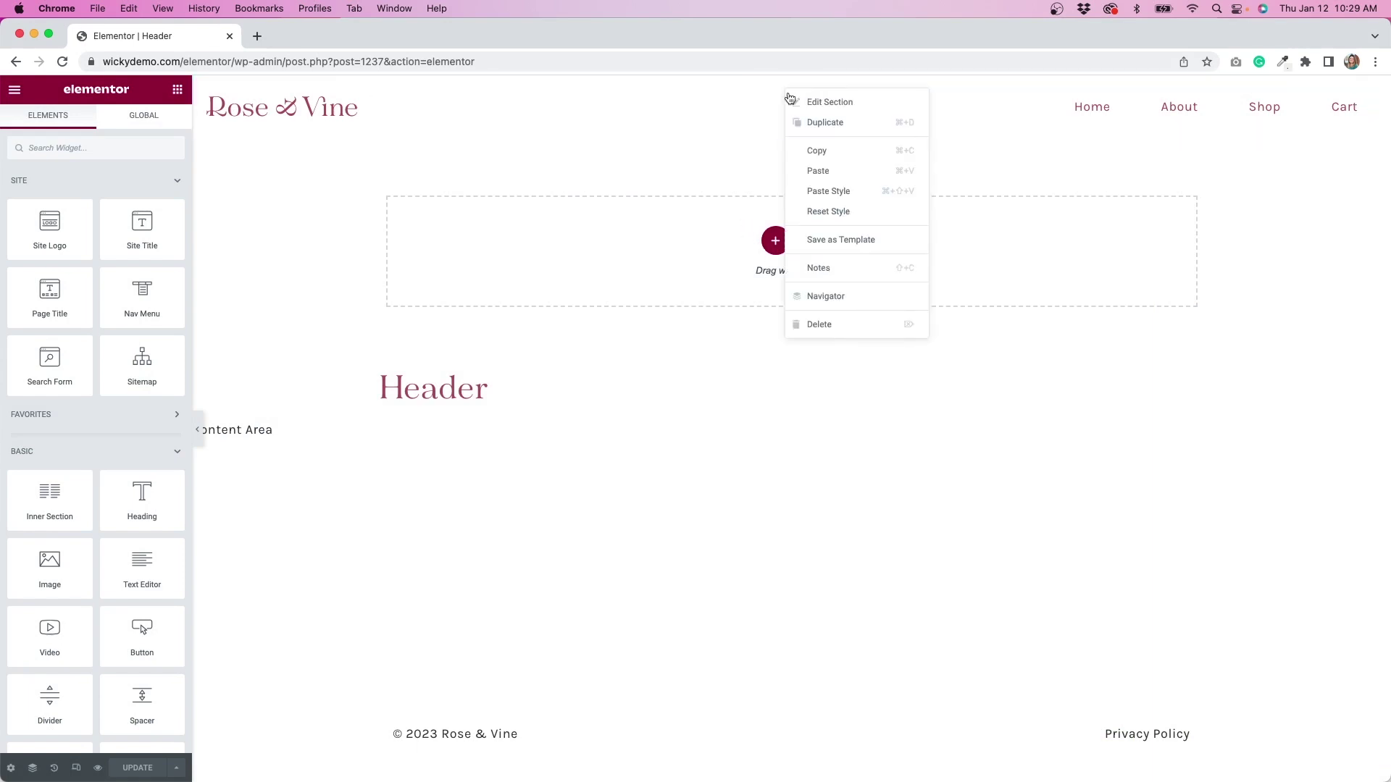
left_click(818, 151)
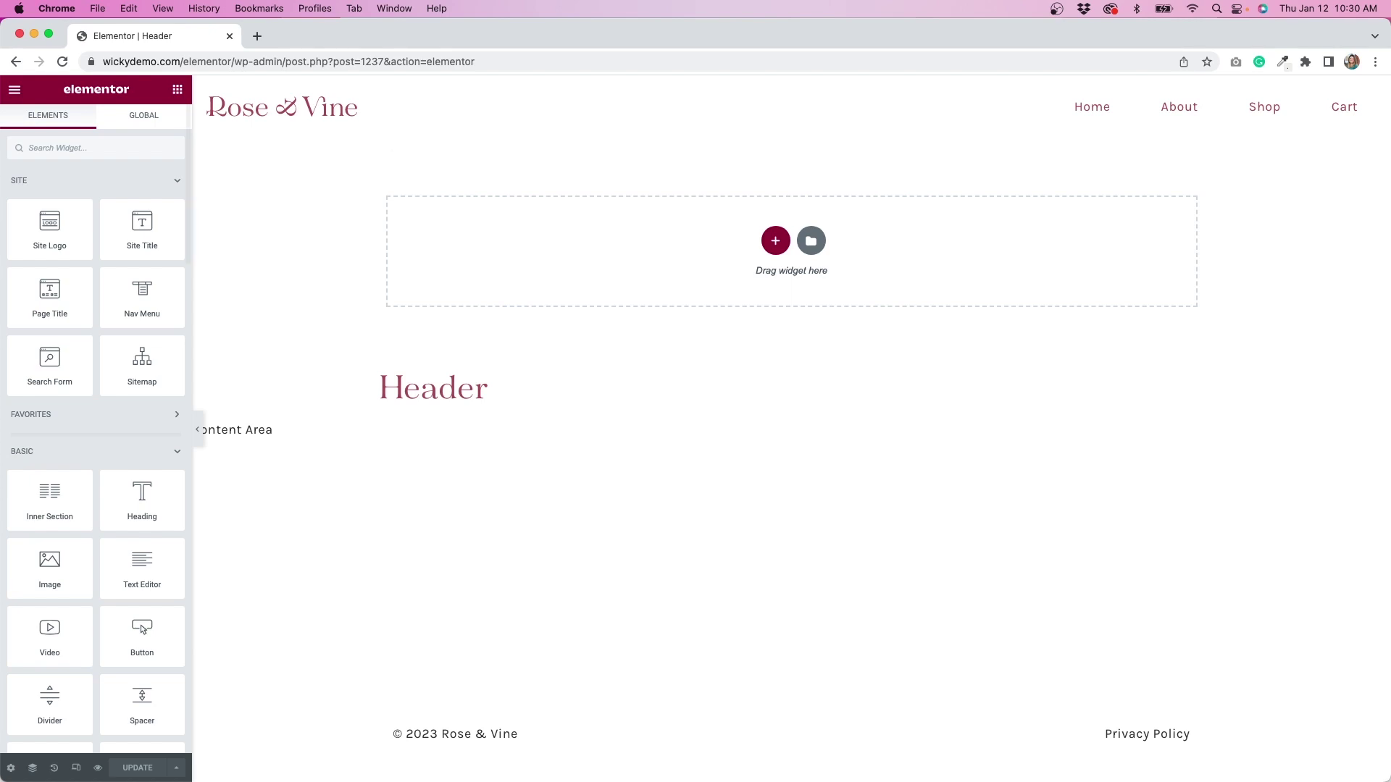
- Exit the Elementor editor to the saved Templates list in WordPress admin
left_click(14, 89)
left_click(104, 368)
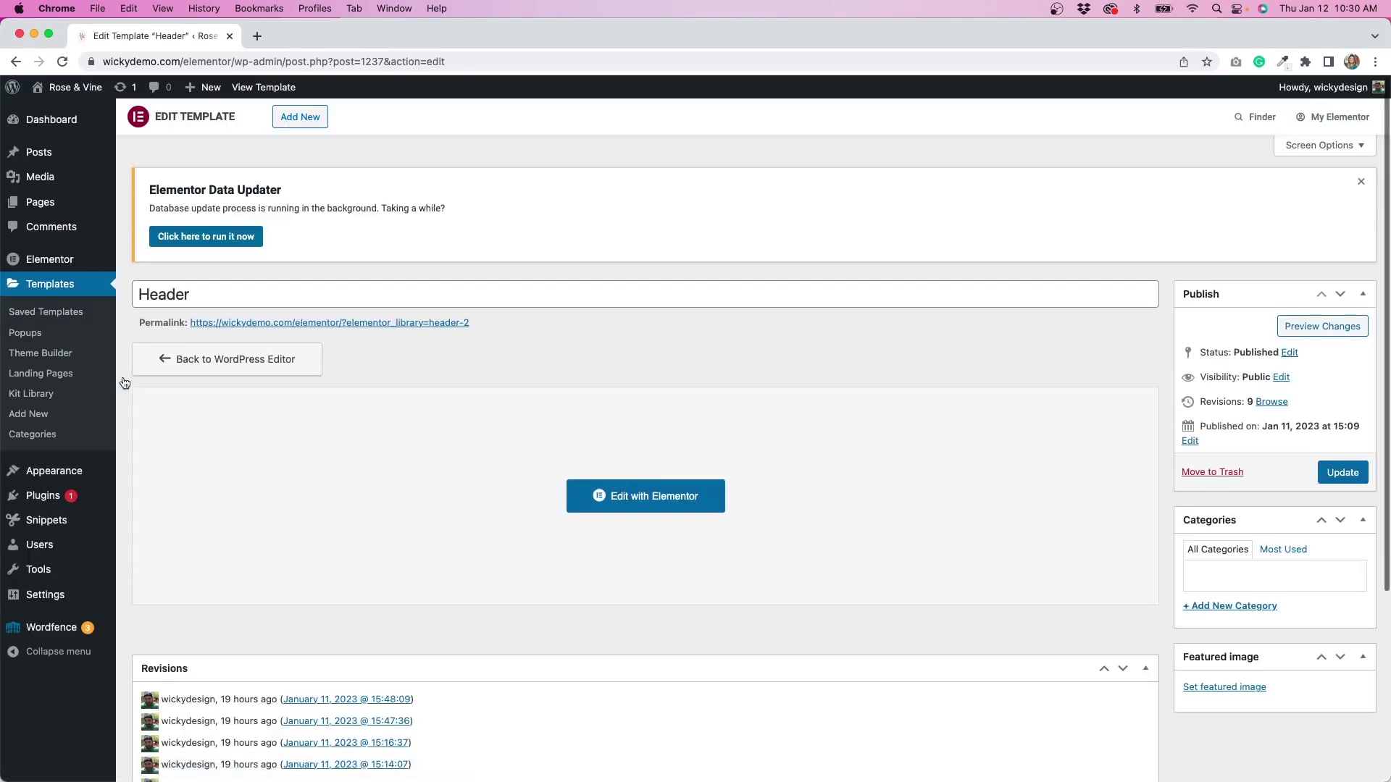
left_click(38, 285)
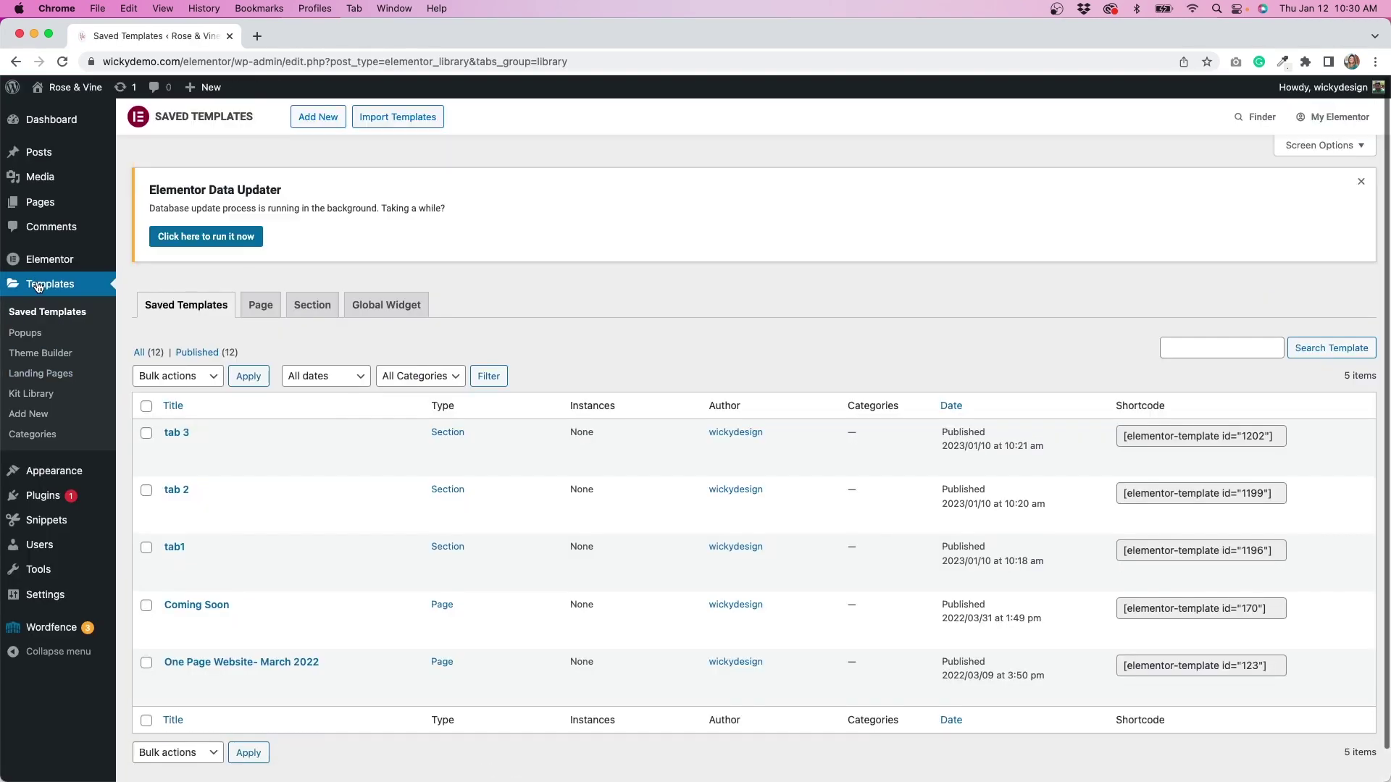
- Start a new template of type Header named 'Home Page Header'
left_click(332, 120)
left_click(869, 435)
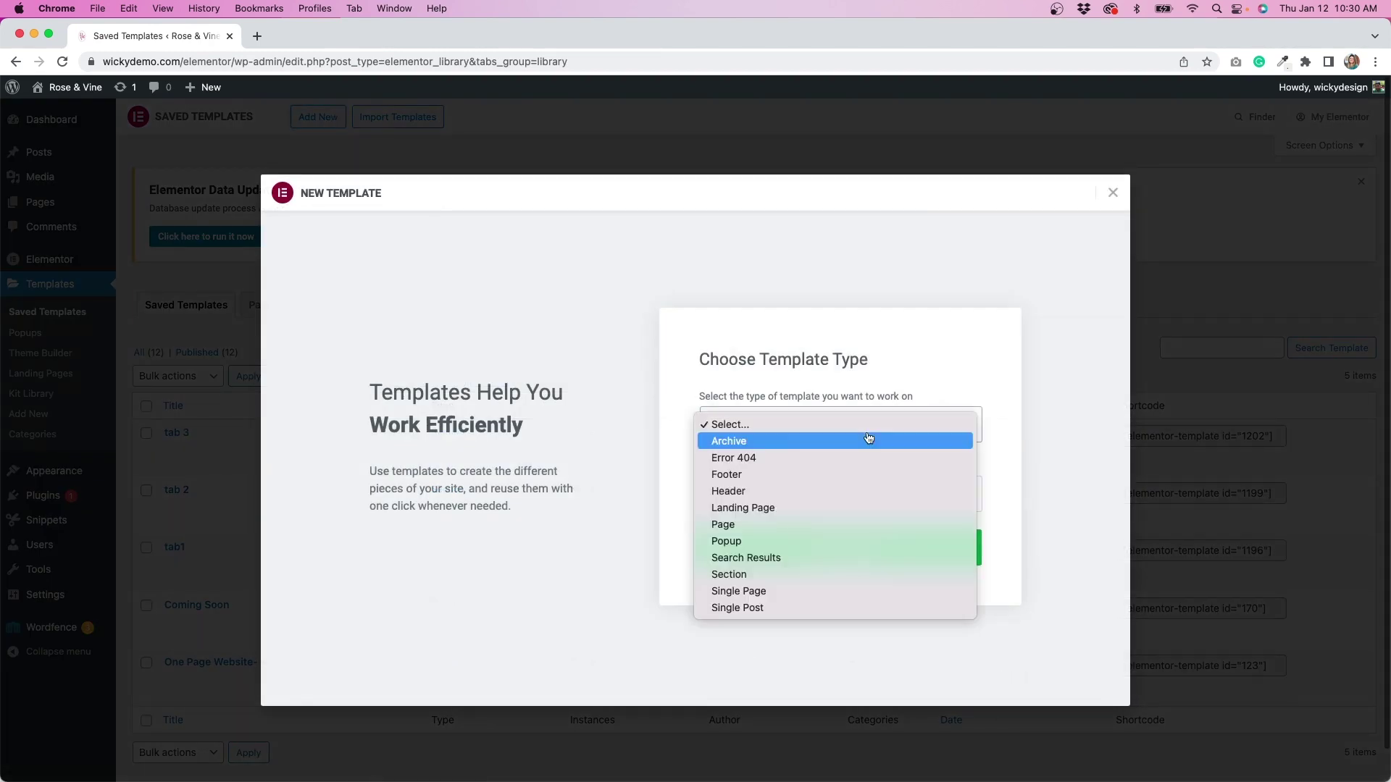
left_click(857, 496)
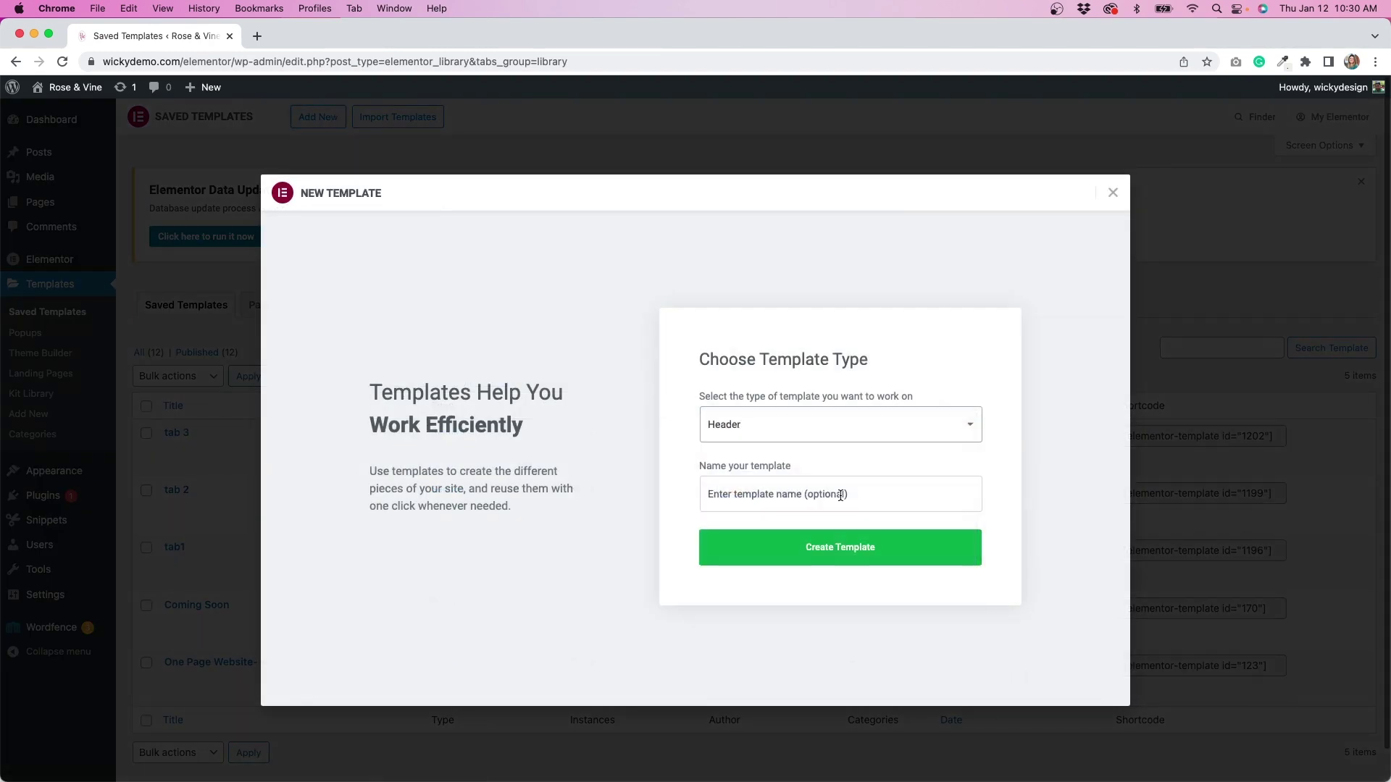
left_click(840, 493)
type("Home Page Heade")
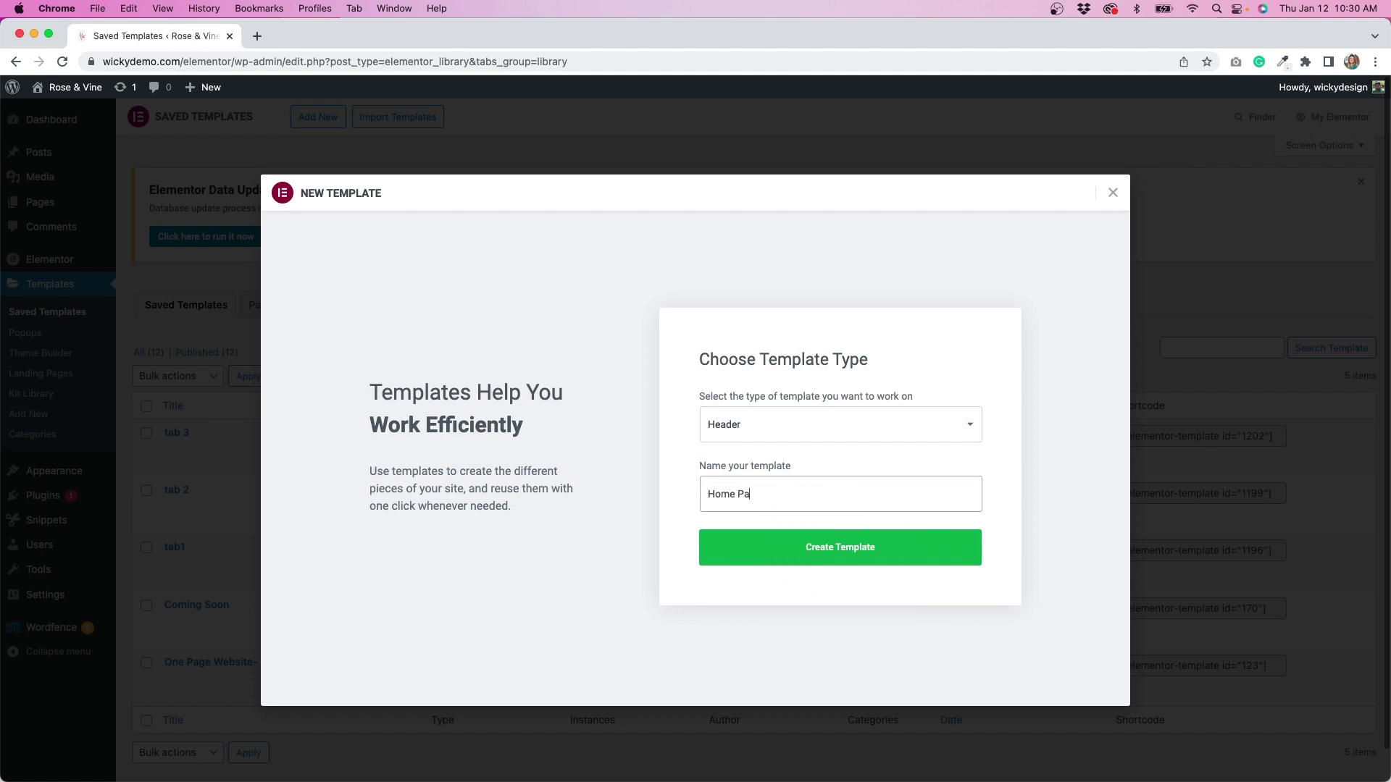
type("r")
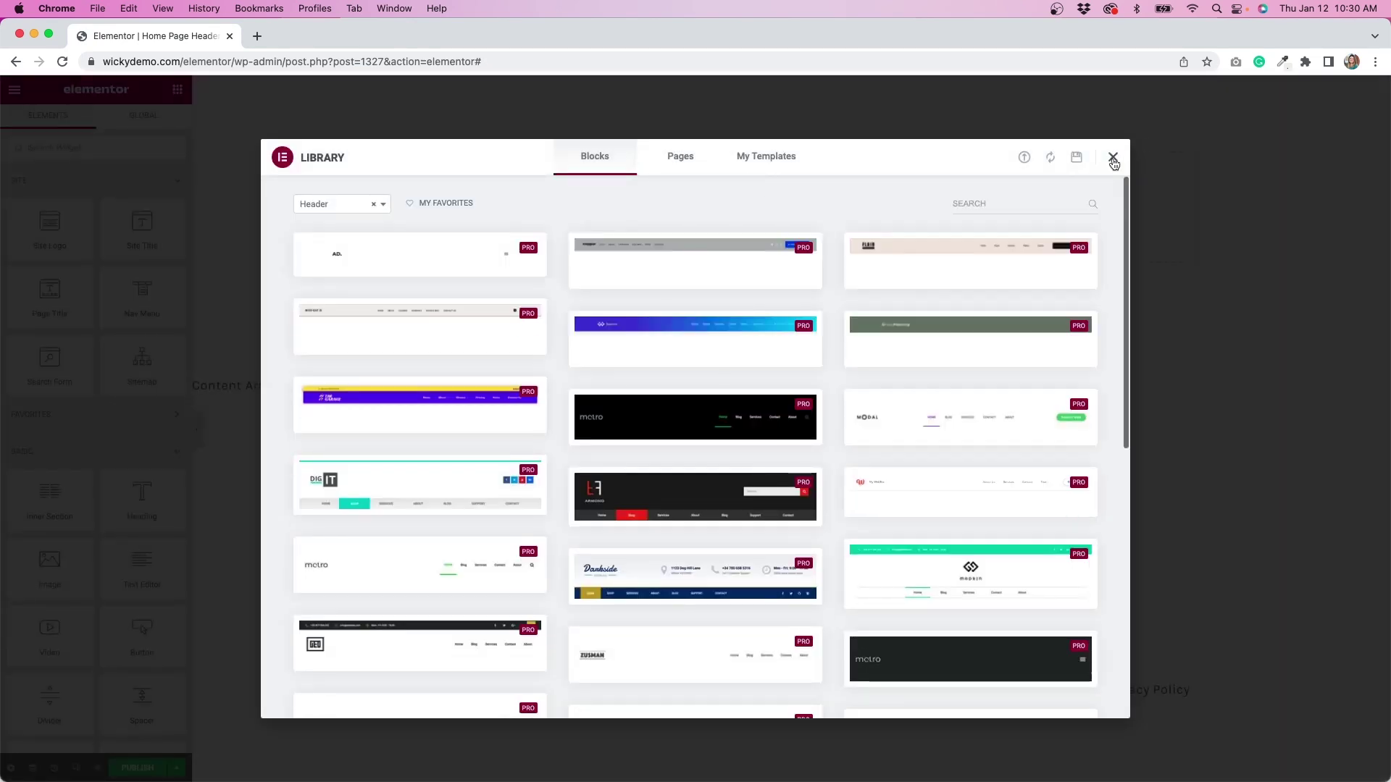
- Close the template library and paste the copied header section into the empty template
left_click(1113, 158)
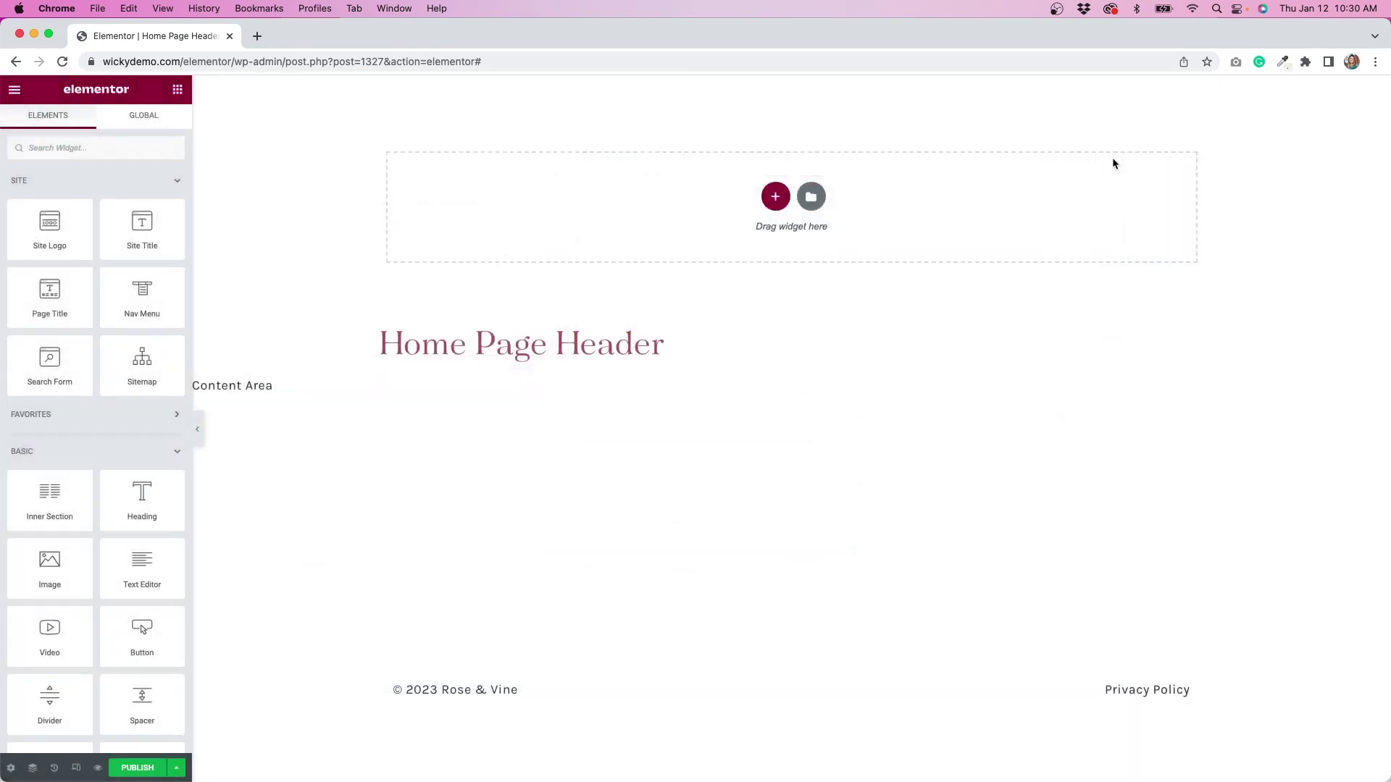
right_click(710, 191)
left_click(727, 207)
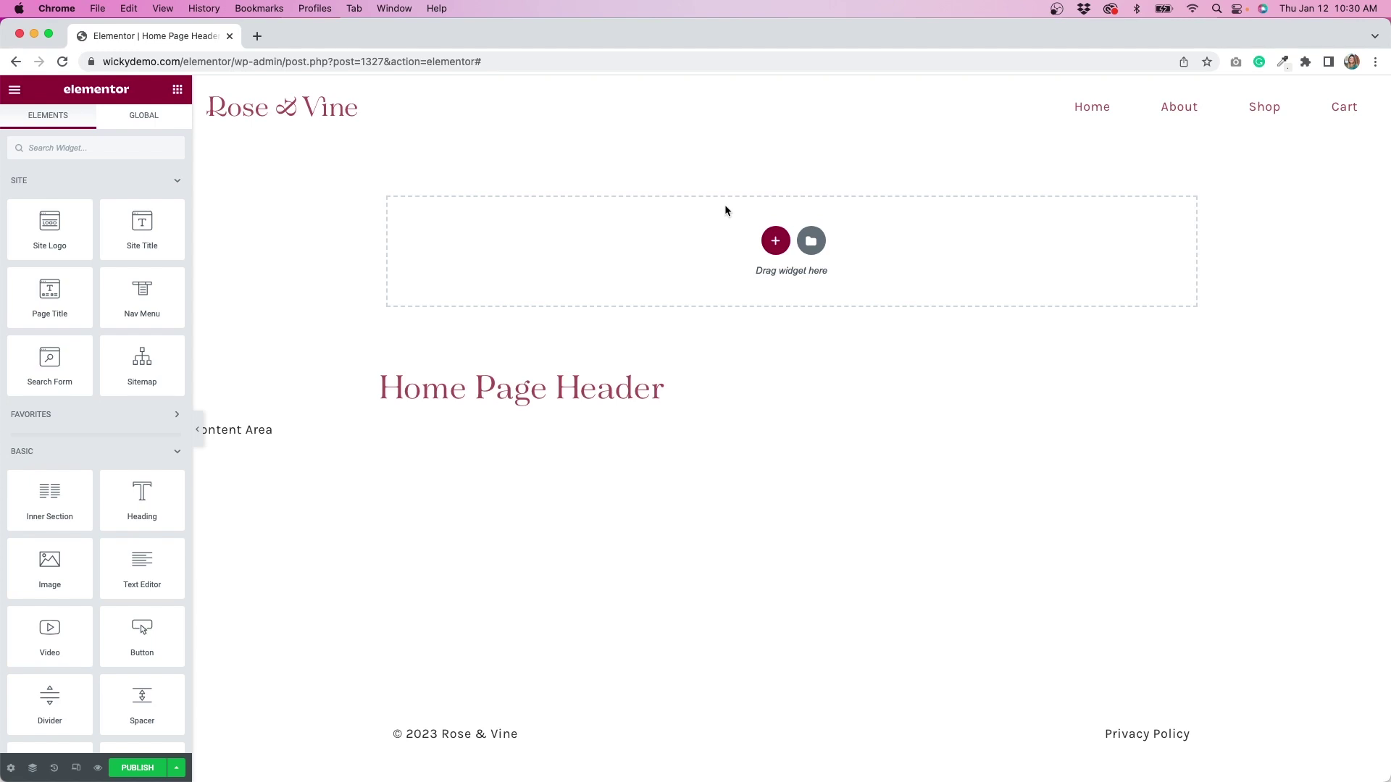
- Replace the header logo image with white-logo.svg
left_click(296, 113)
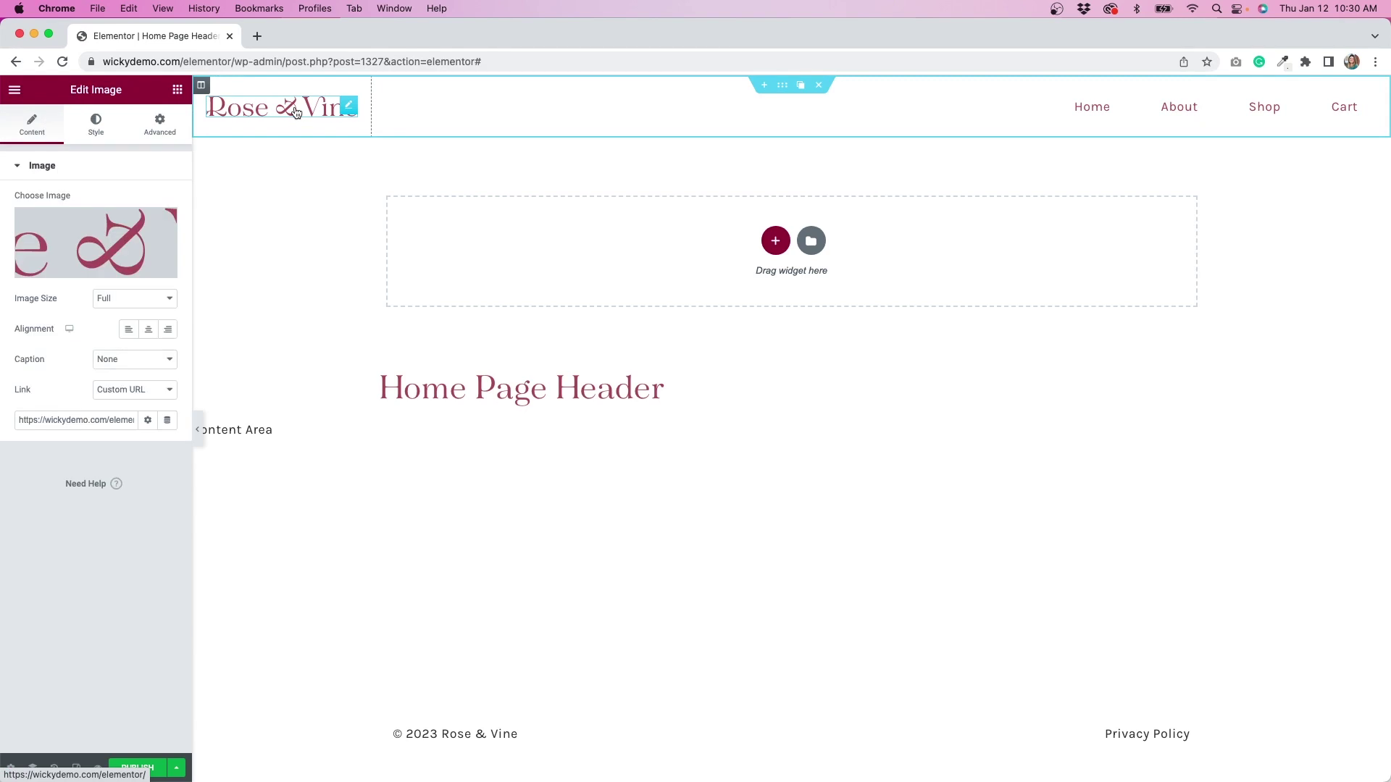
left_click(71, 229)
left_click(424, 267)
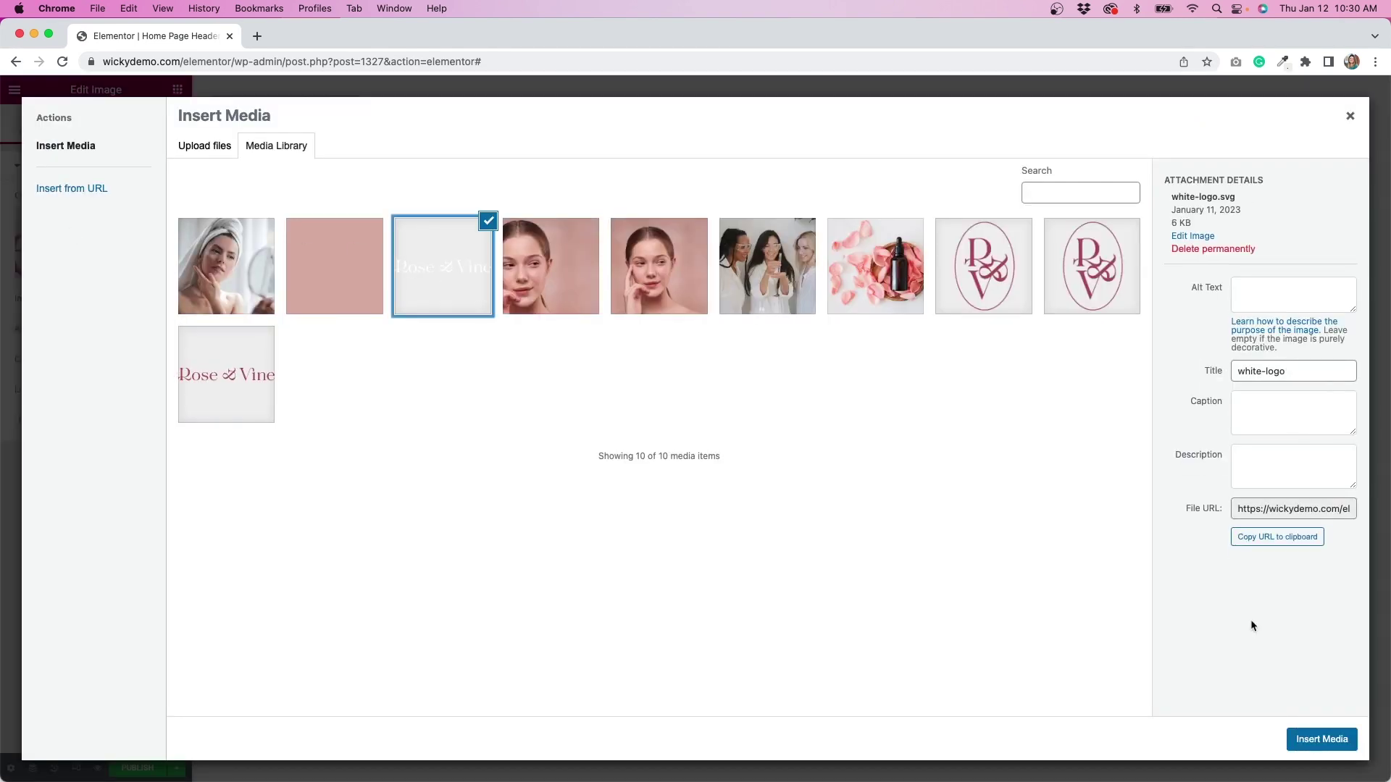
left_click(1319, 740)
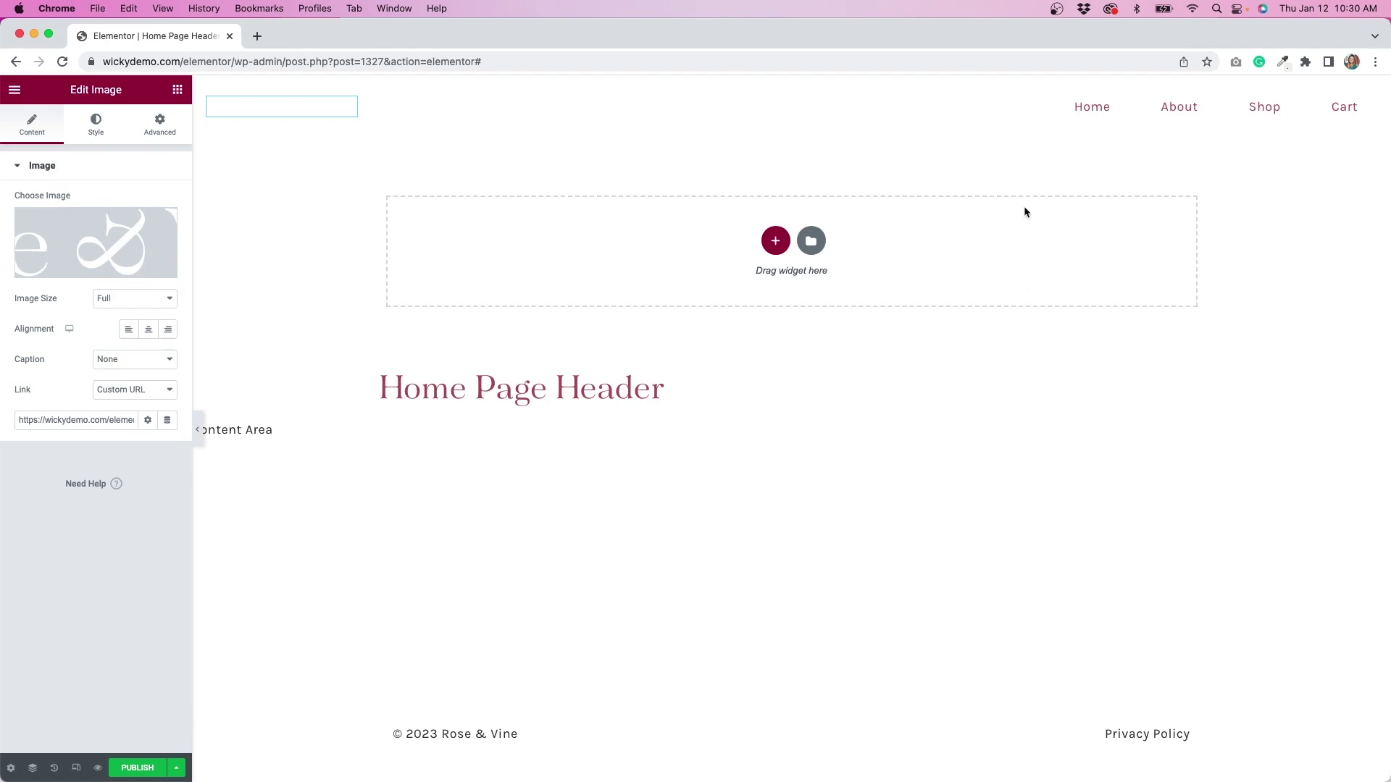
- Set the Nav Menu text colour to white #FFFFFF
left_click(1099, 115)
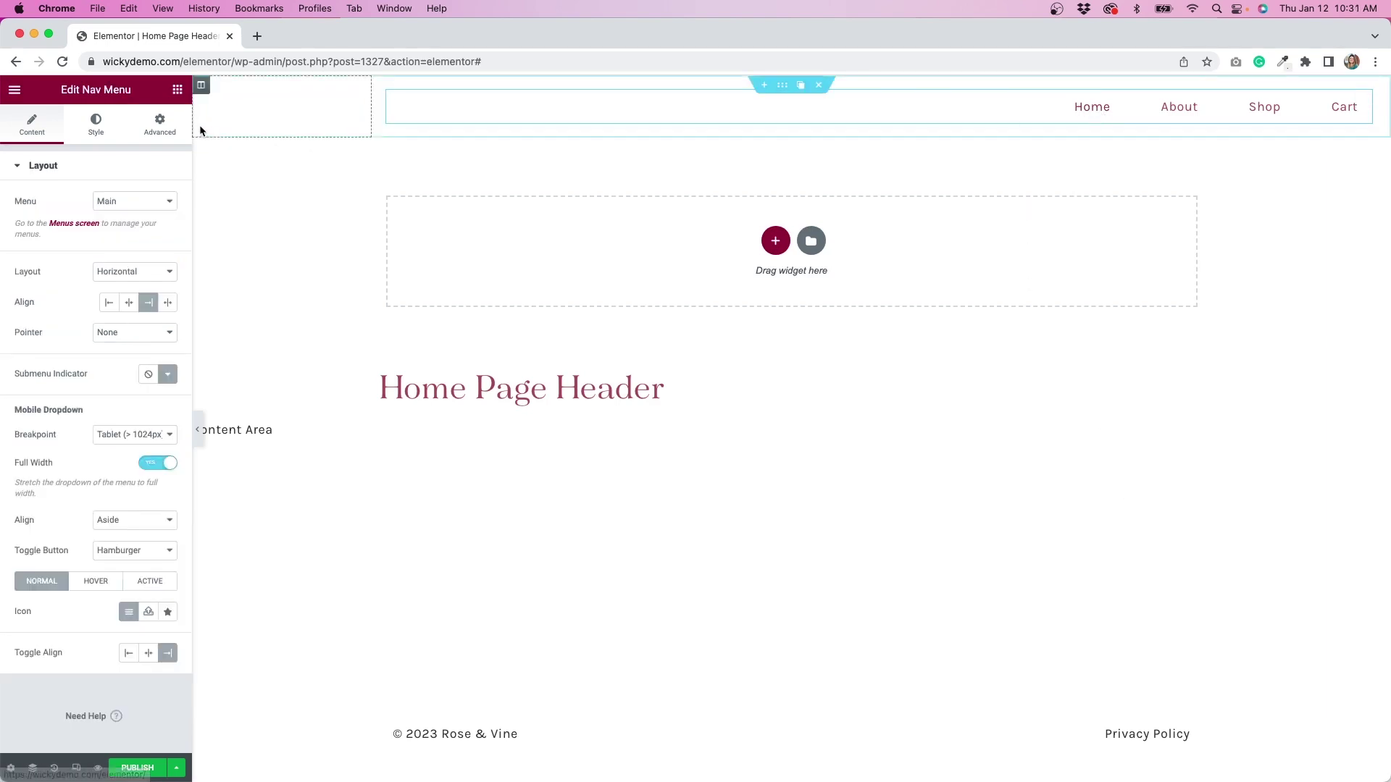
left_click(96, 129)
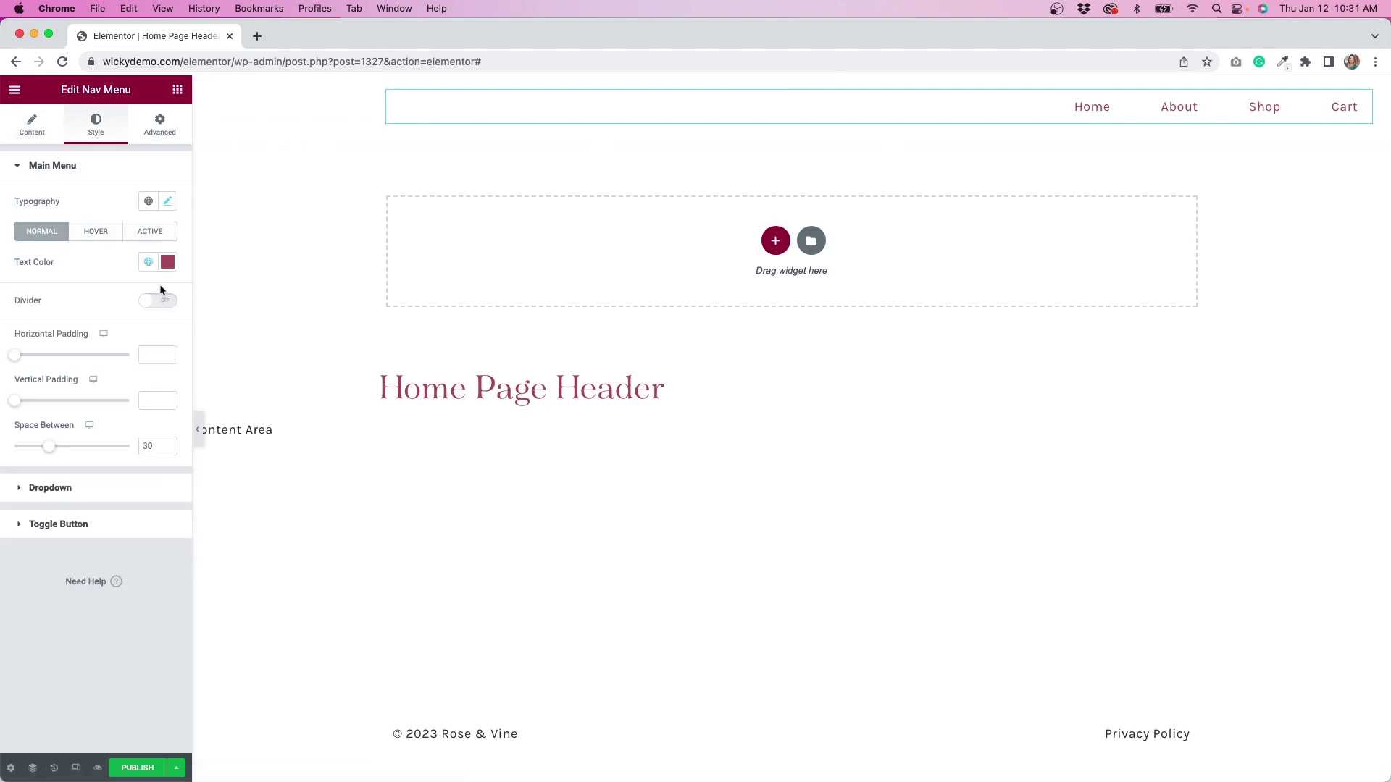
left_click(169, 266)
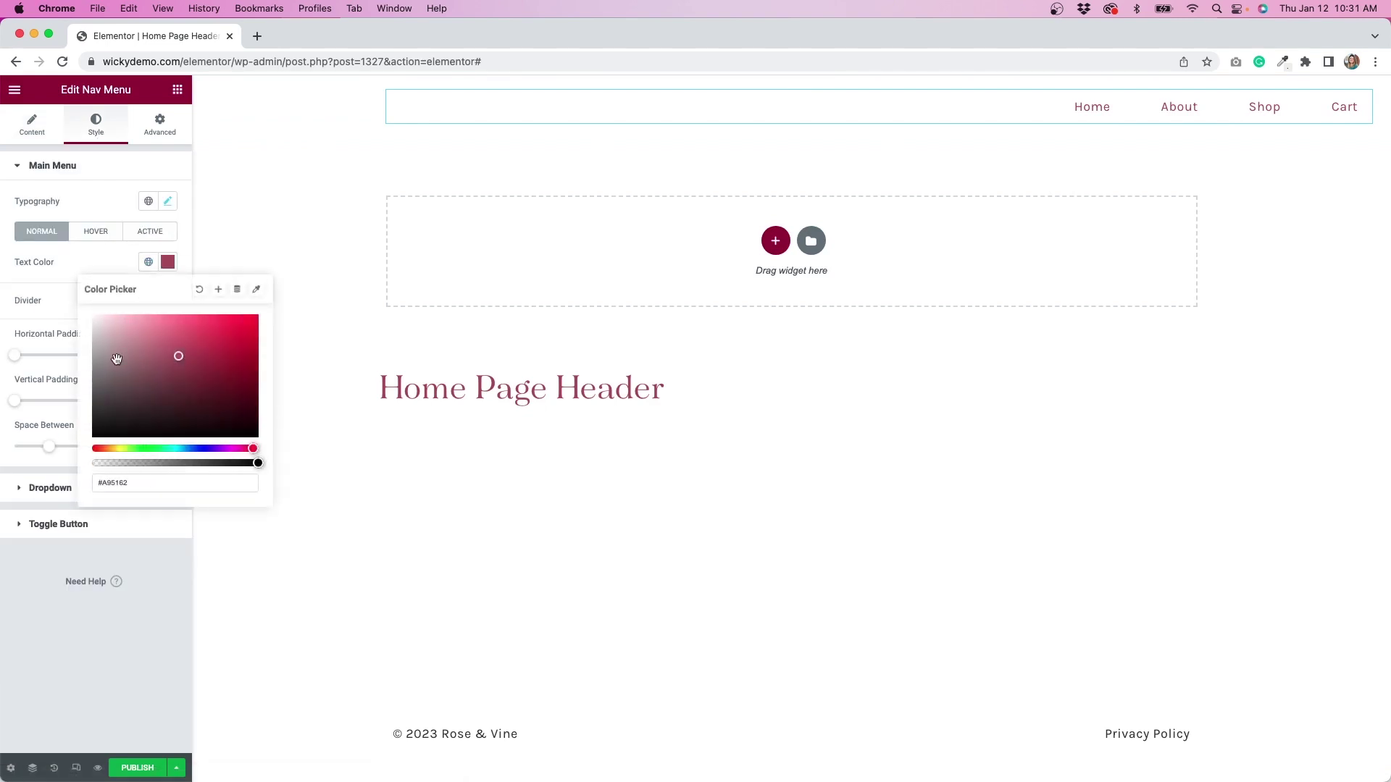
left_click_drag(114, 358, 75, 290)
left_click(99, 245)
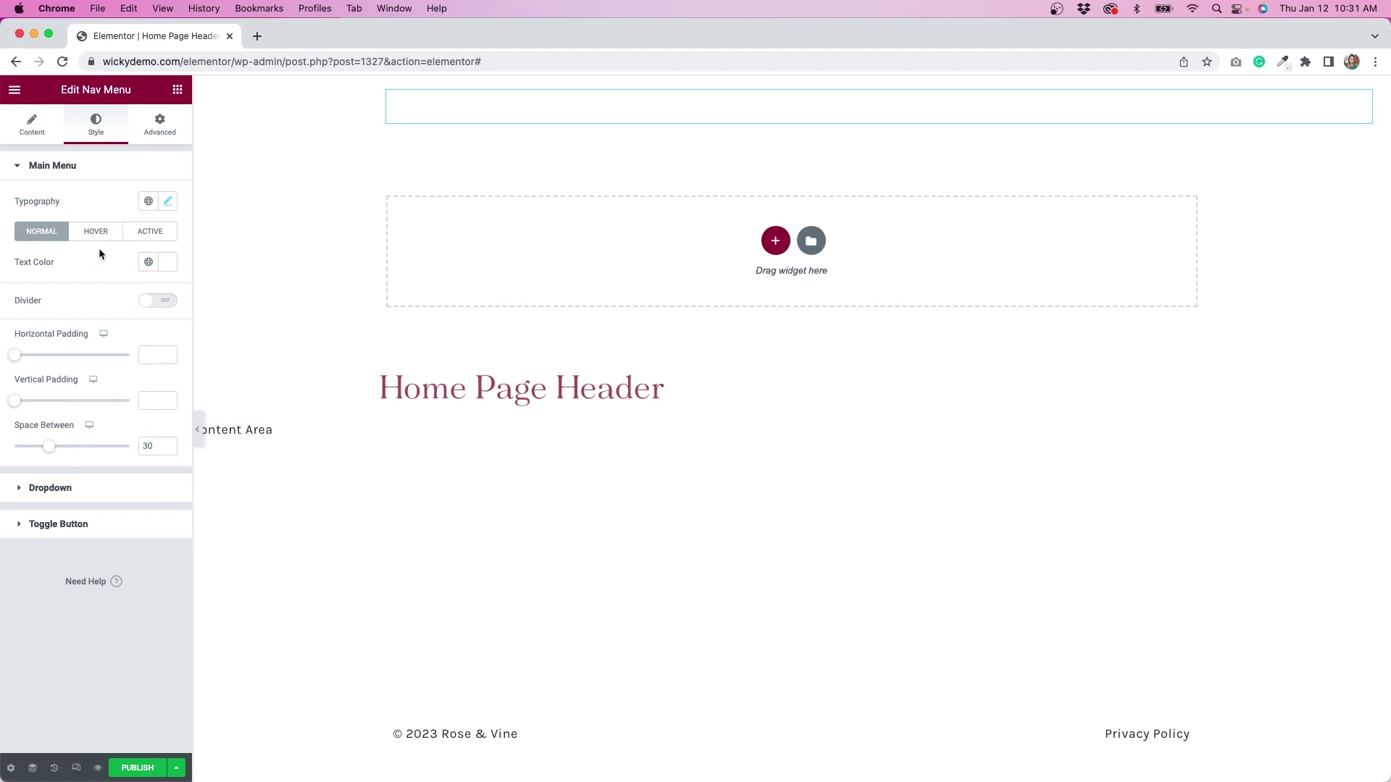
left_click(784, 87)
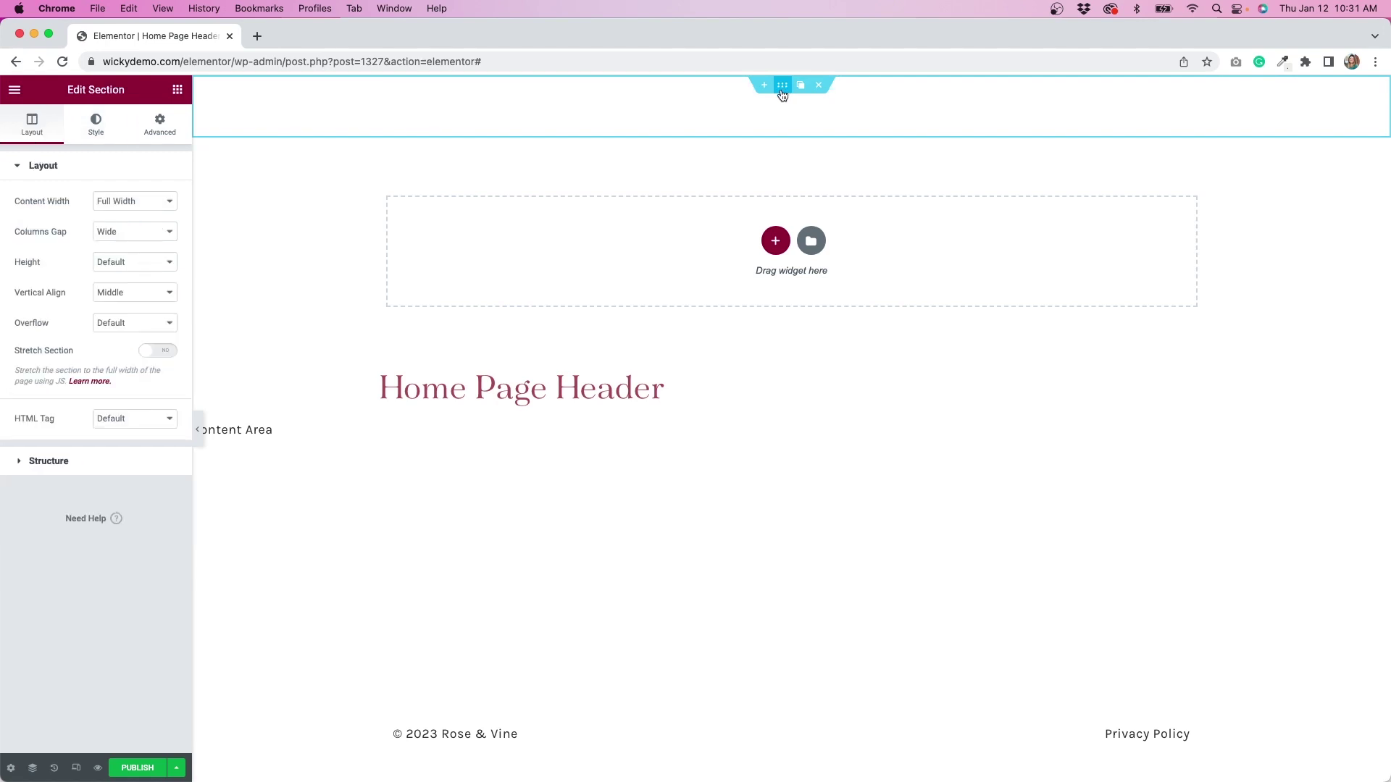
- Give the header section a Classic background colour of pale pink #E3D4D4
left_click(96, 125)
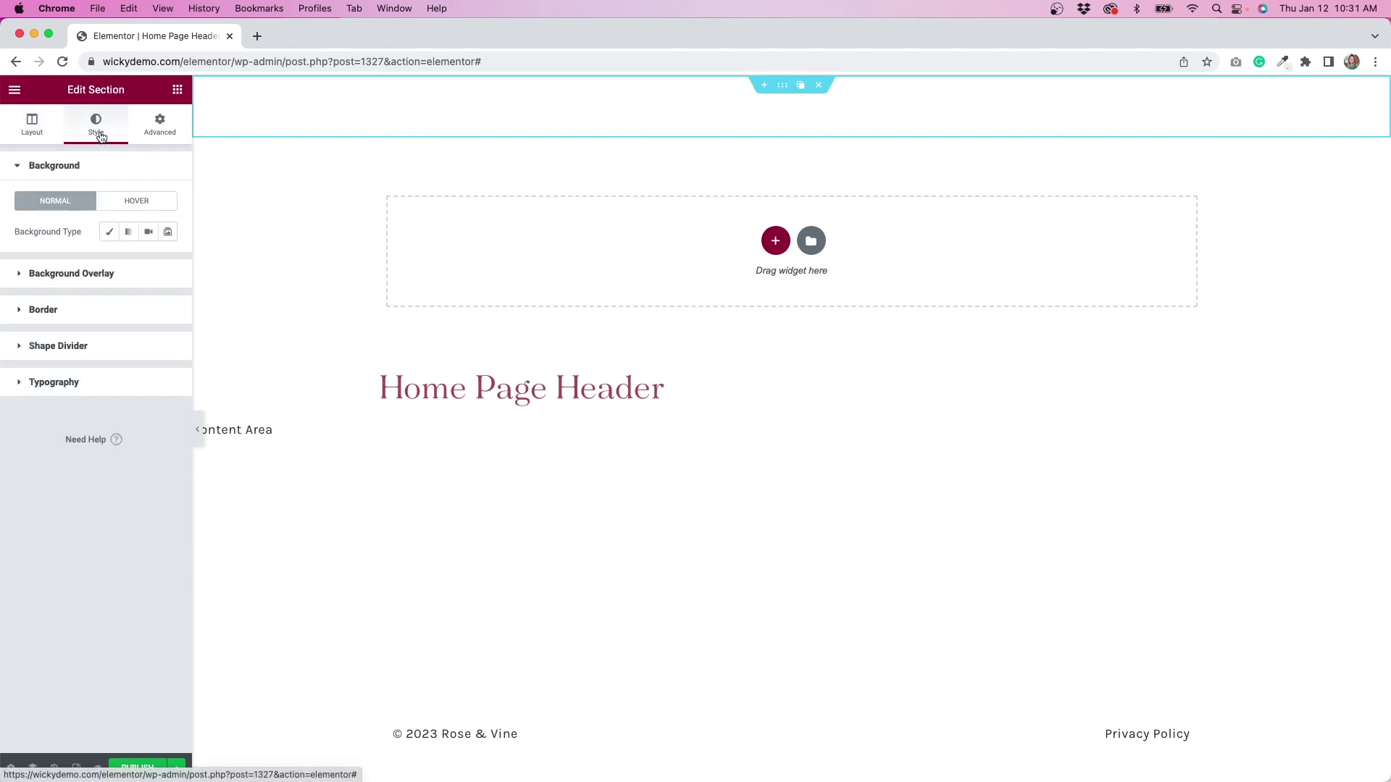
left_click(109, 232)
left_click(168, 261)
left_click_drag(118, 365, 103, 329)
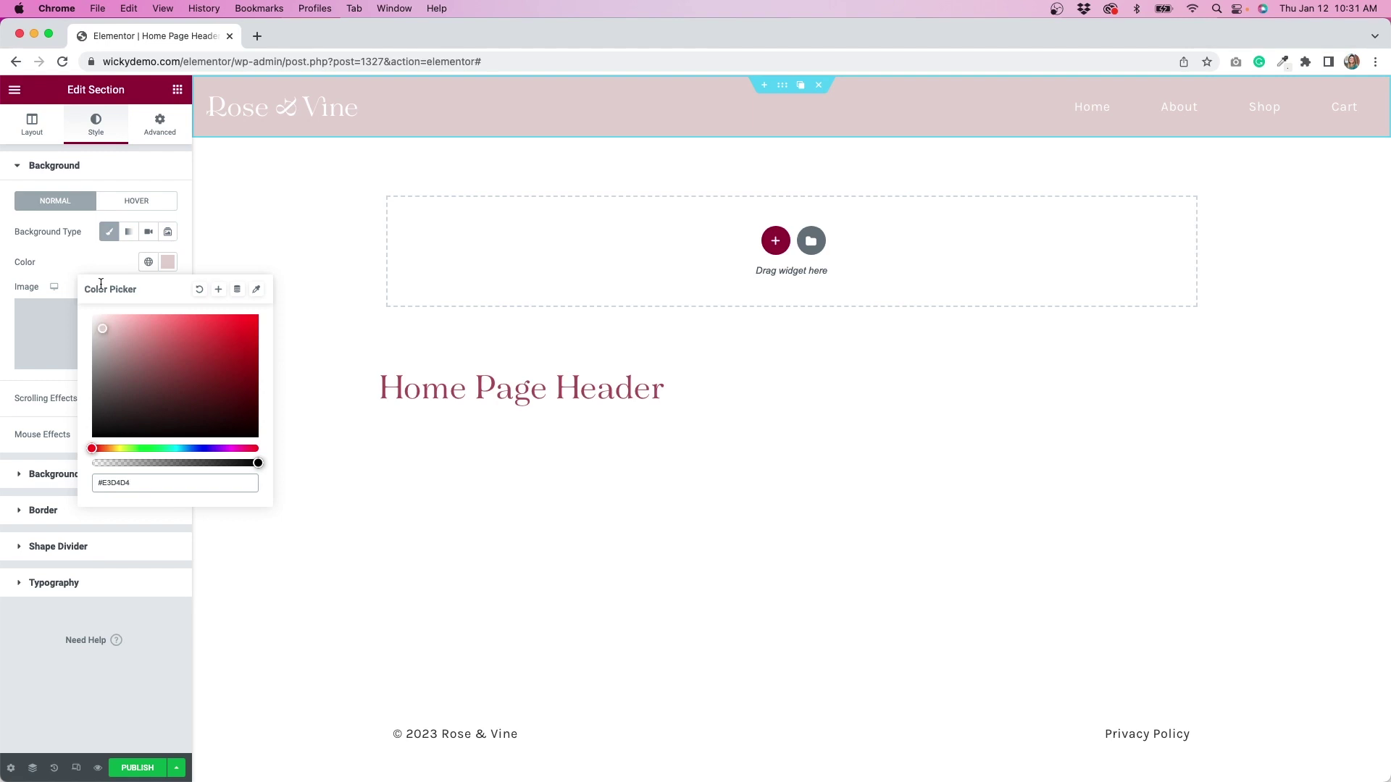
left_click(71, 250)
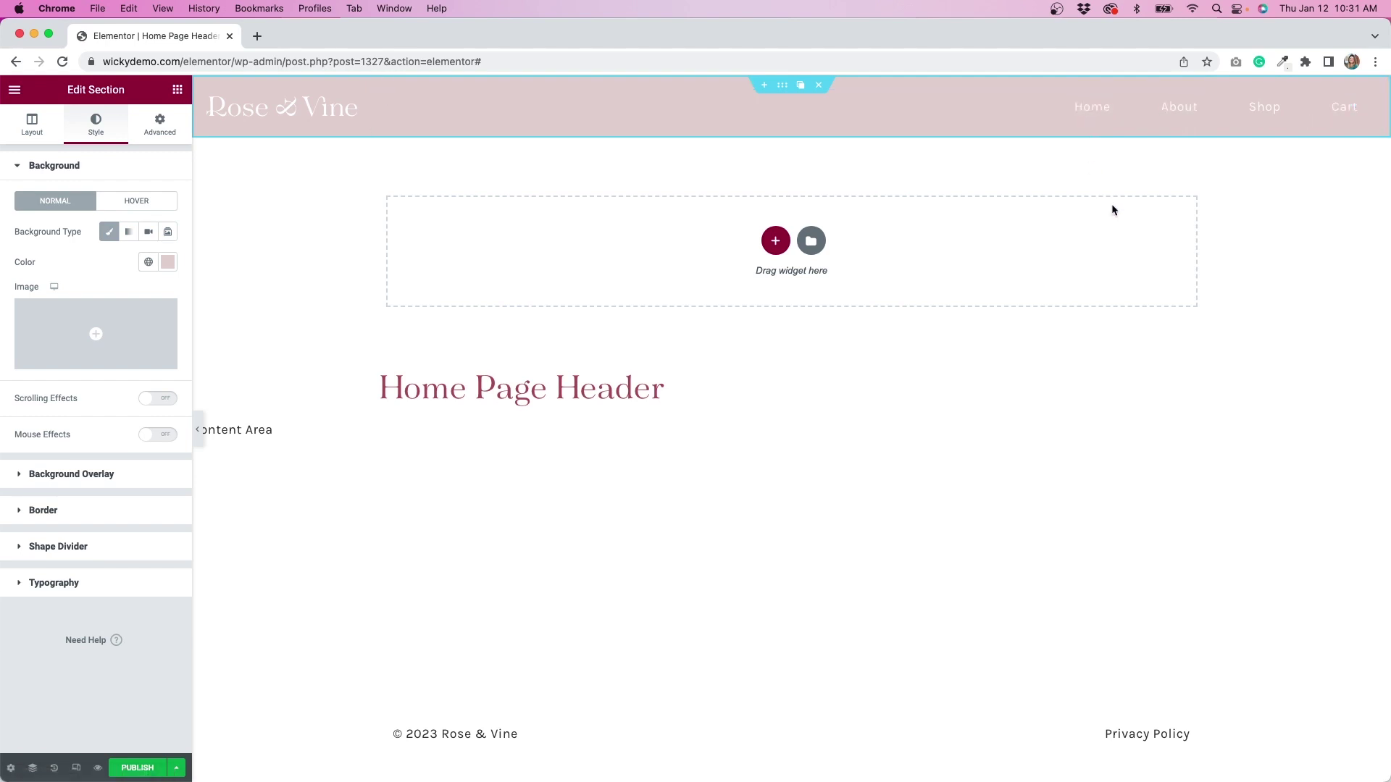
- In tablet preview, set the Nav Menu toggle button colour to white #FFFFFF
left_click(76, 768)
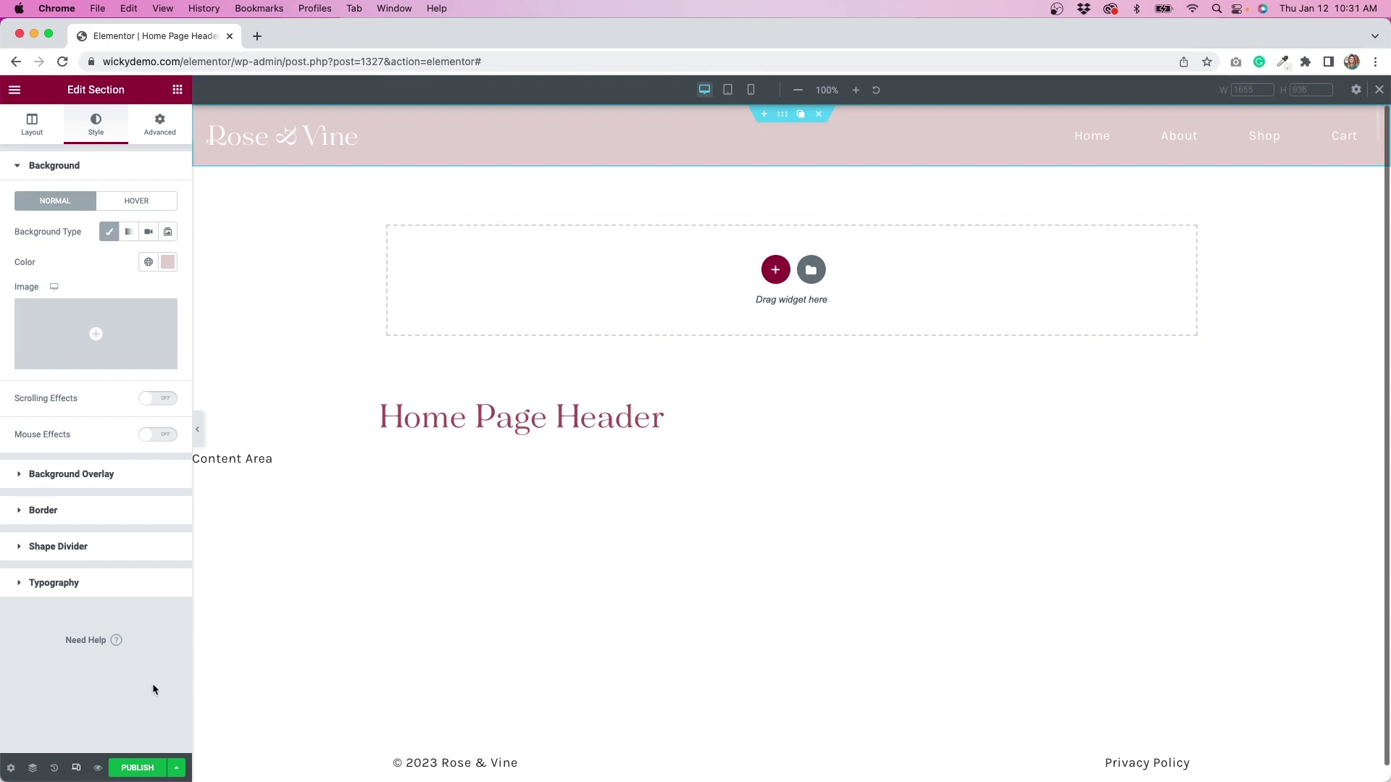
left_click(728, 90)
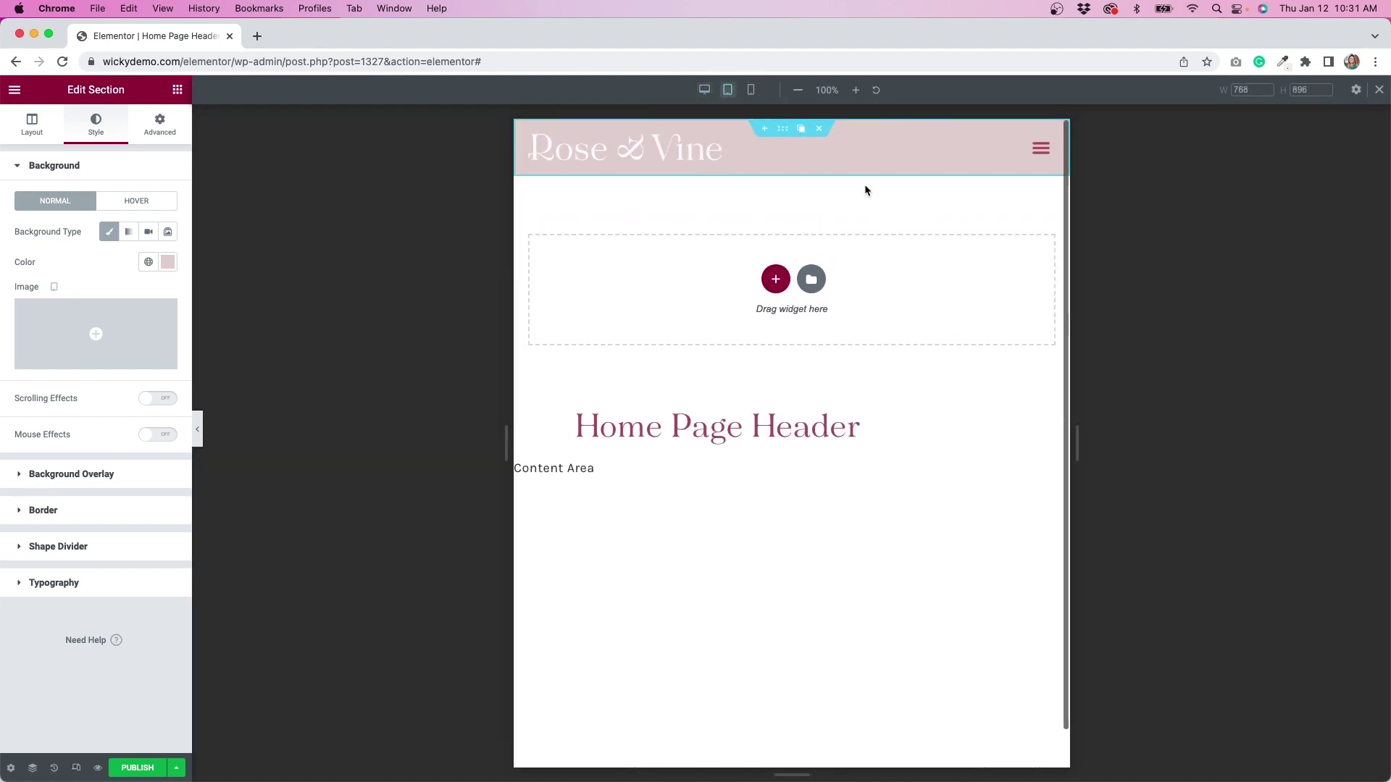
left_click(1050, 144)
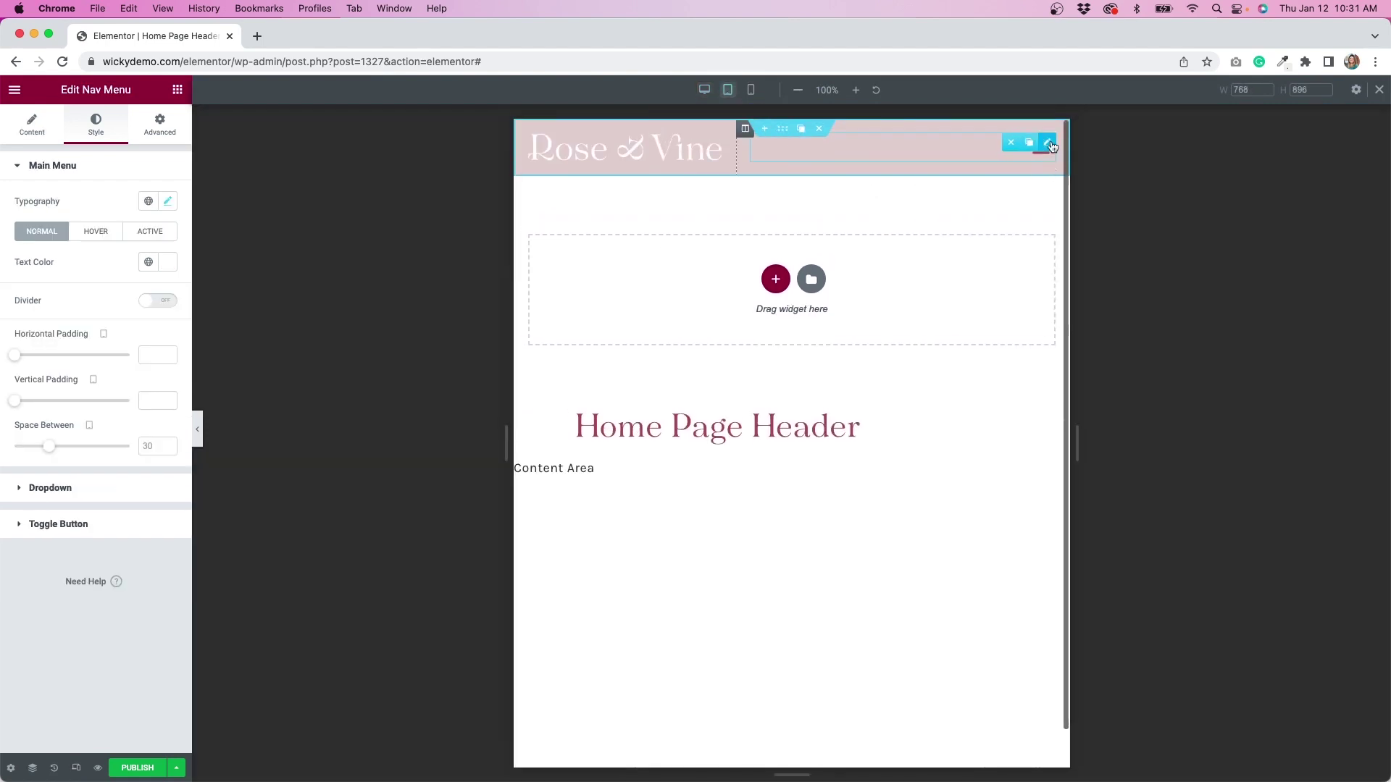
left_click(106, 529)
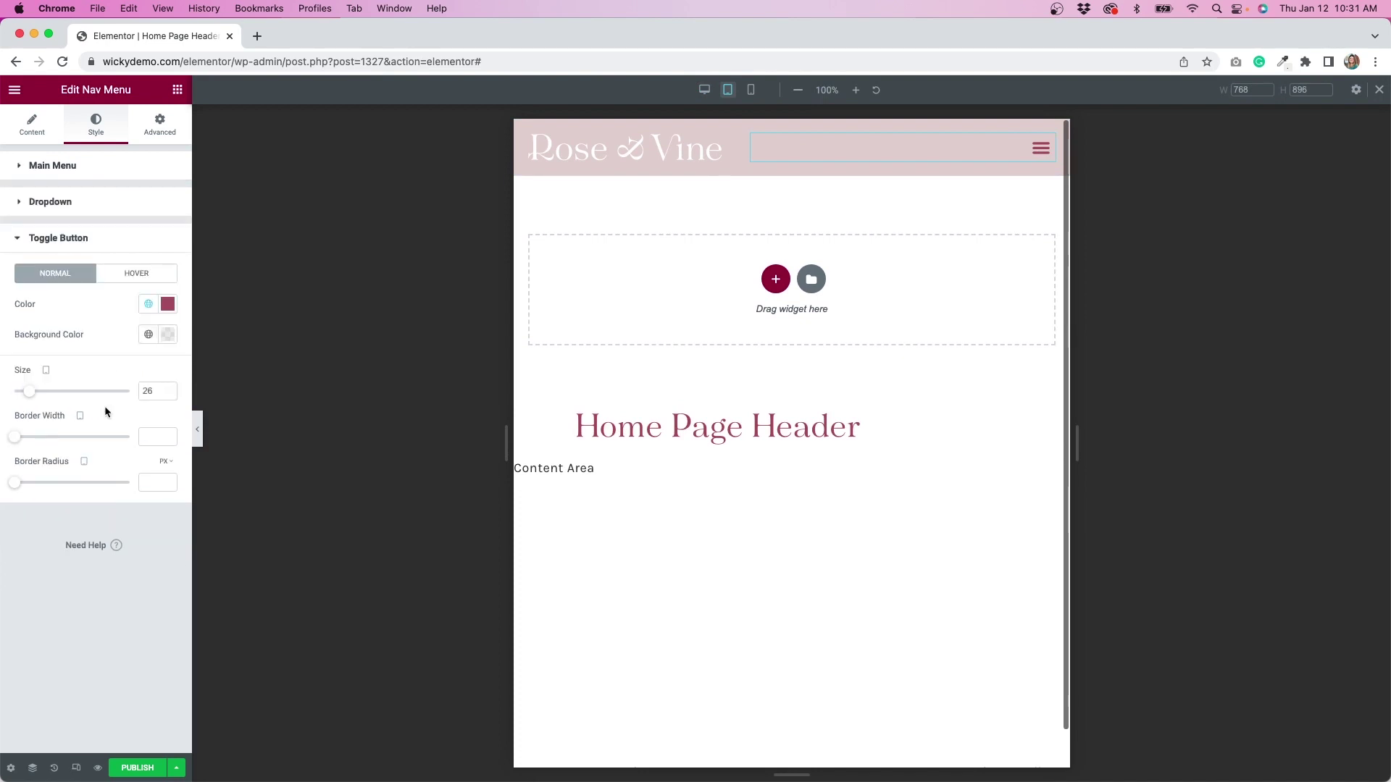
left_click(167, 304)
left_click_drag(126, 407, 74, 350)
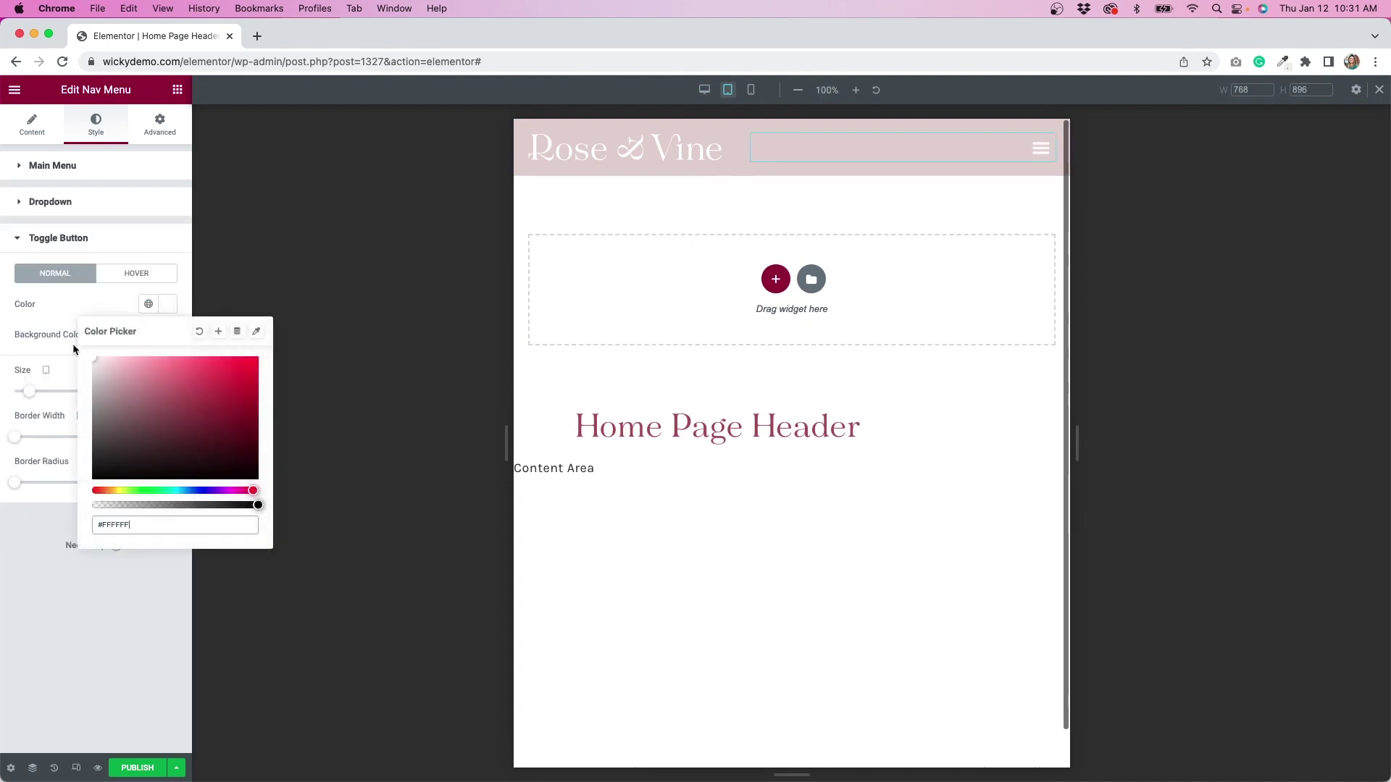
left_click(90, 297)
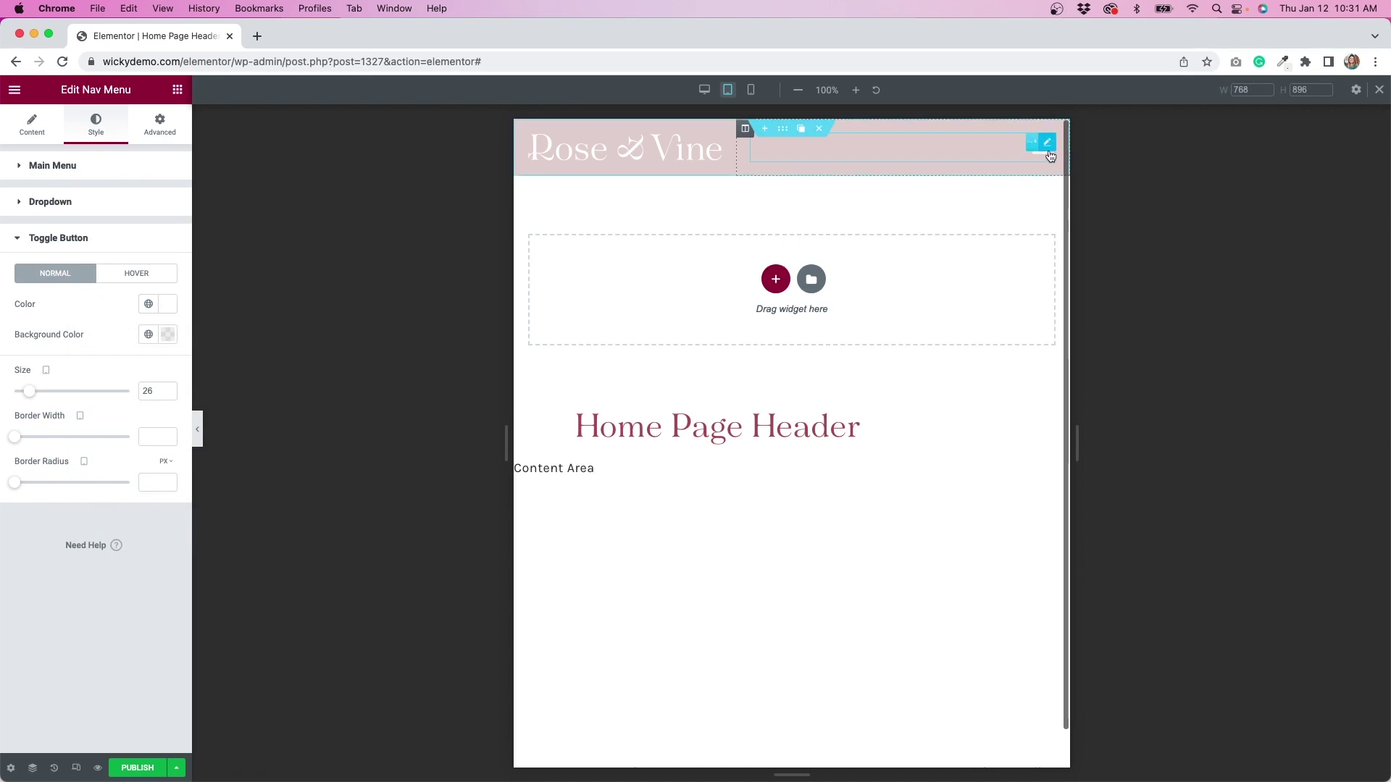
- Check the collapsed menu dropdown opens and closes at tablet and mobile widths
left_click(1036, 160)
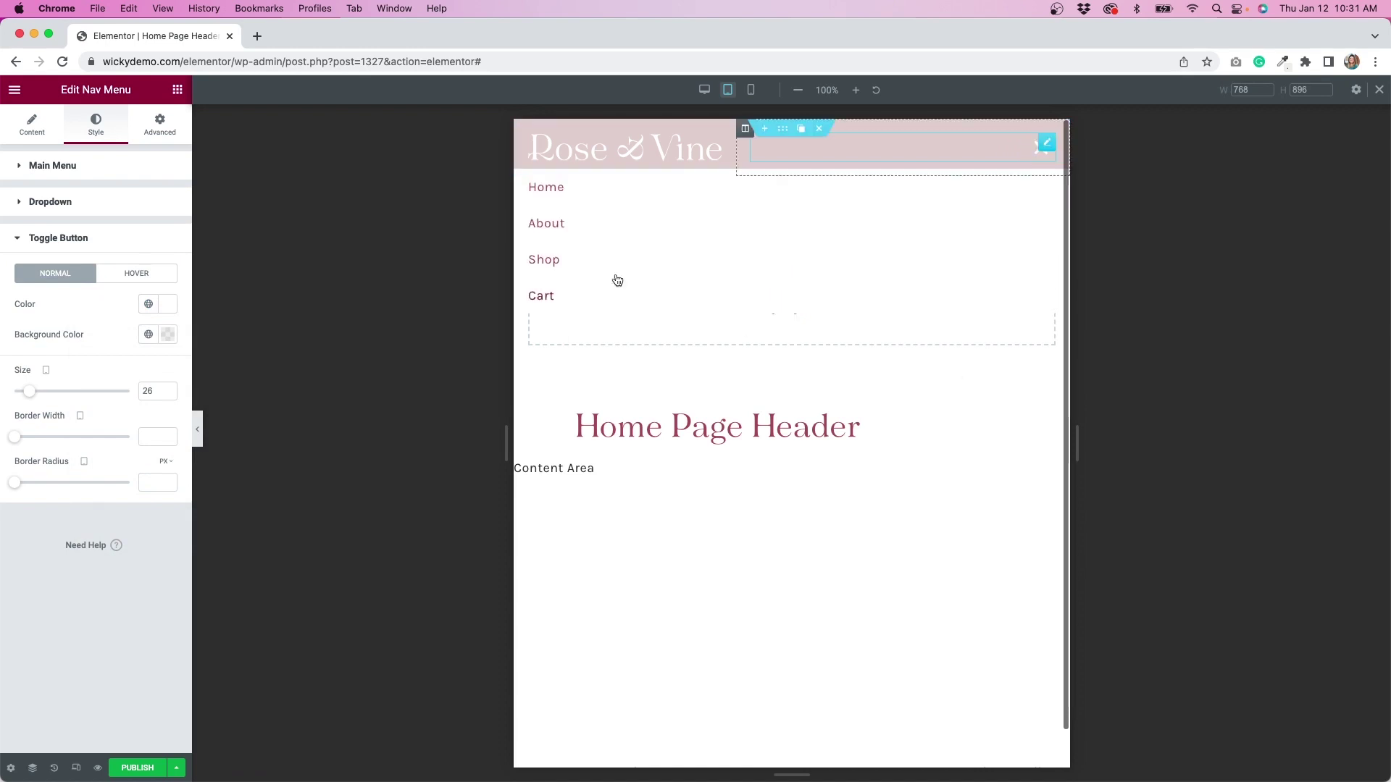
left_click(1040, 155)
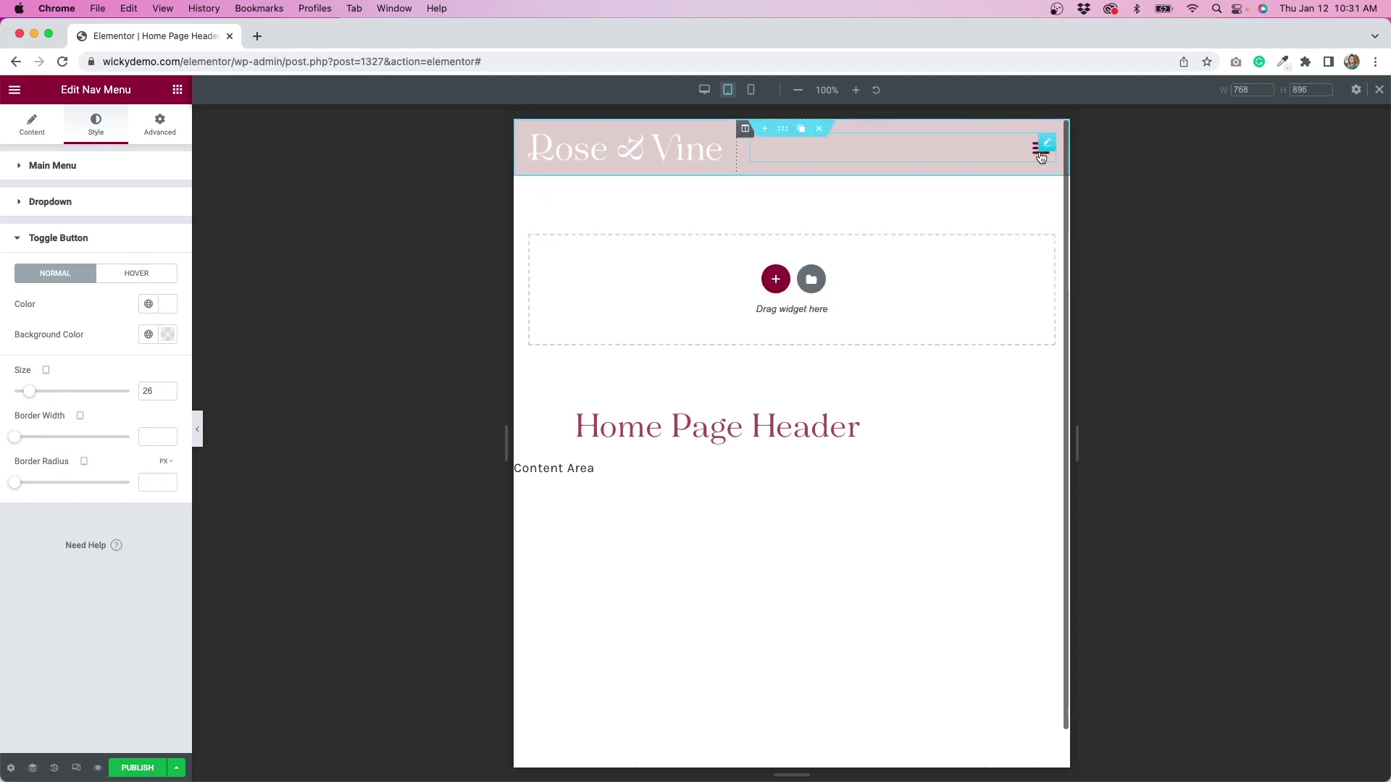
left_click(752, 90)
left_click(895, 157)
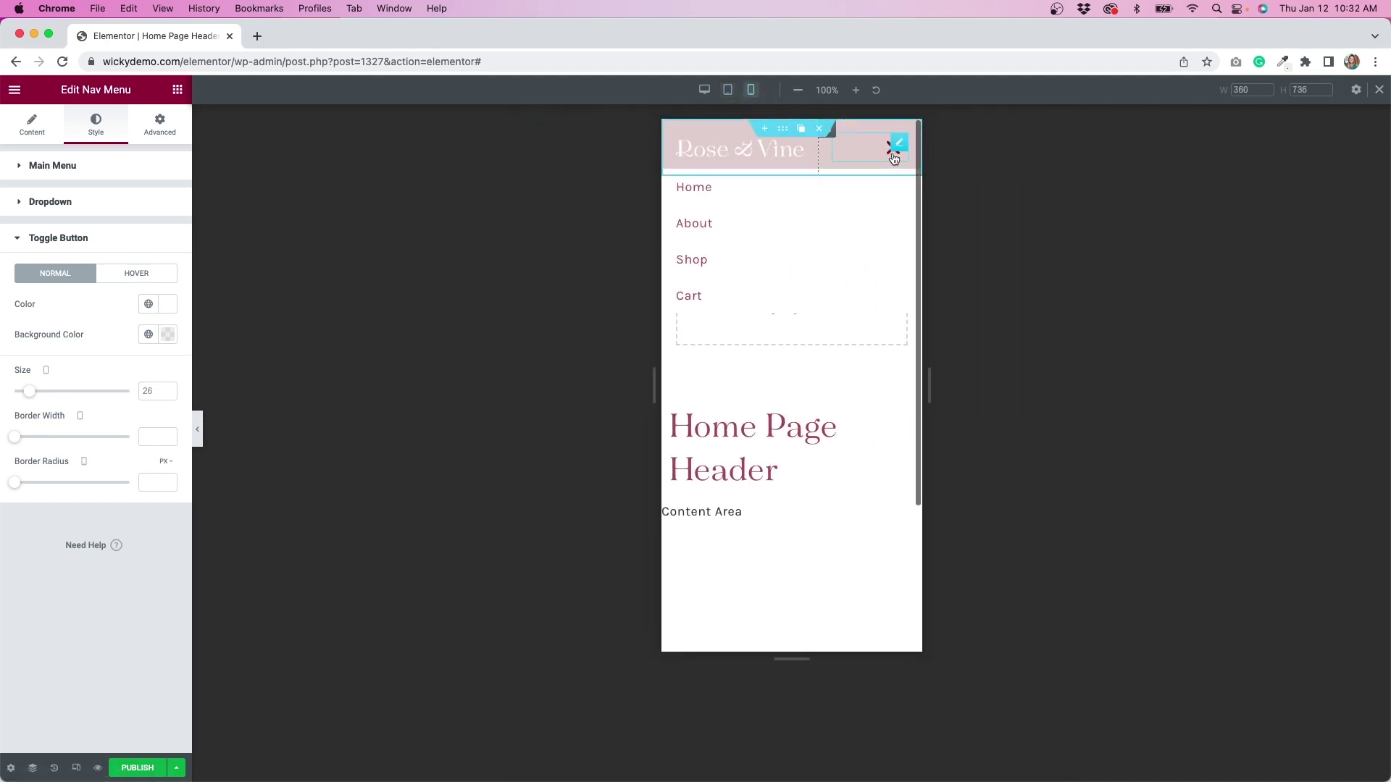
left_click(895, 157)
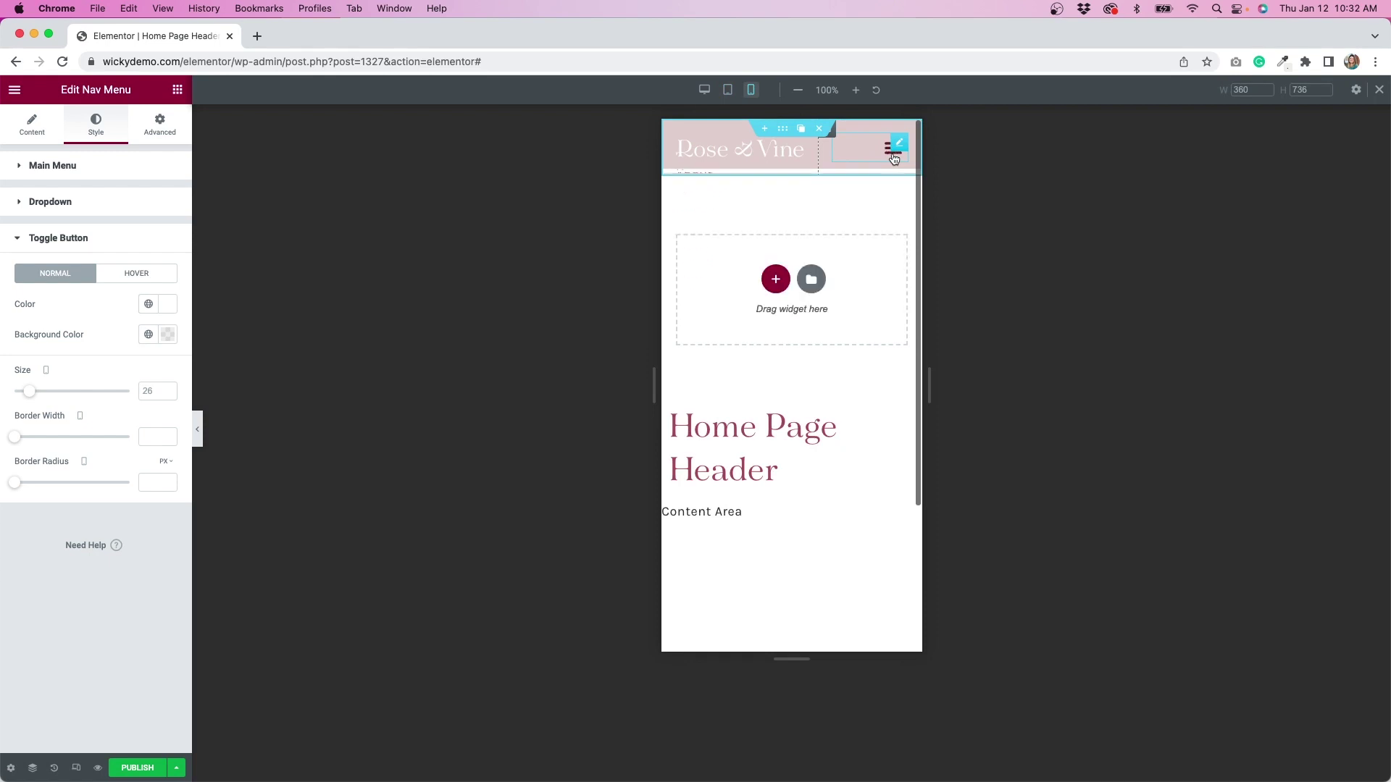
- Return to desktop view and clear the header section's pink background colour
left_click(706, 91)
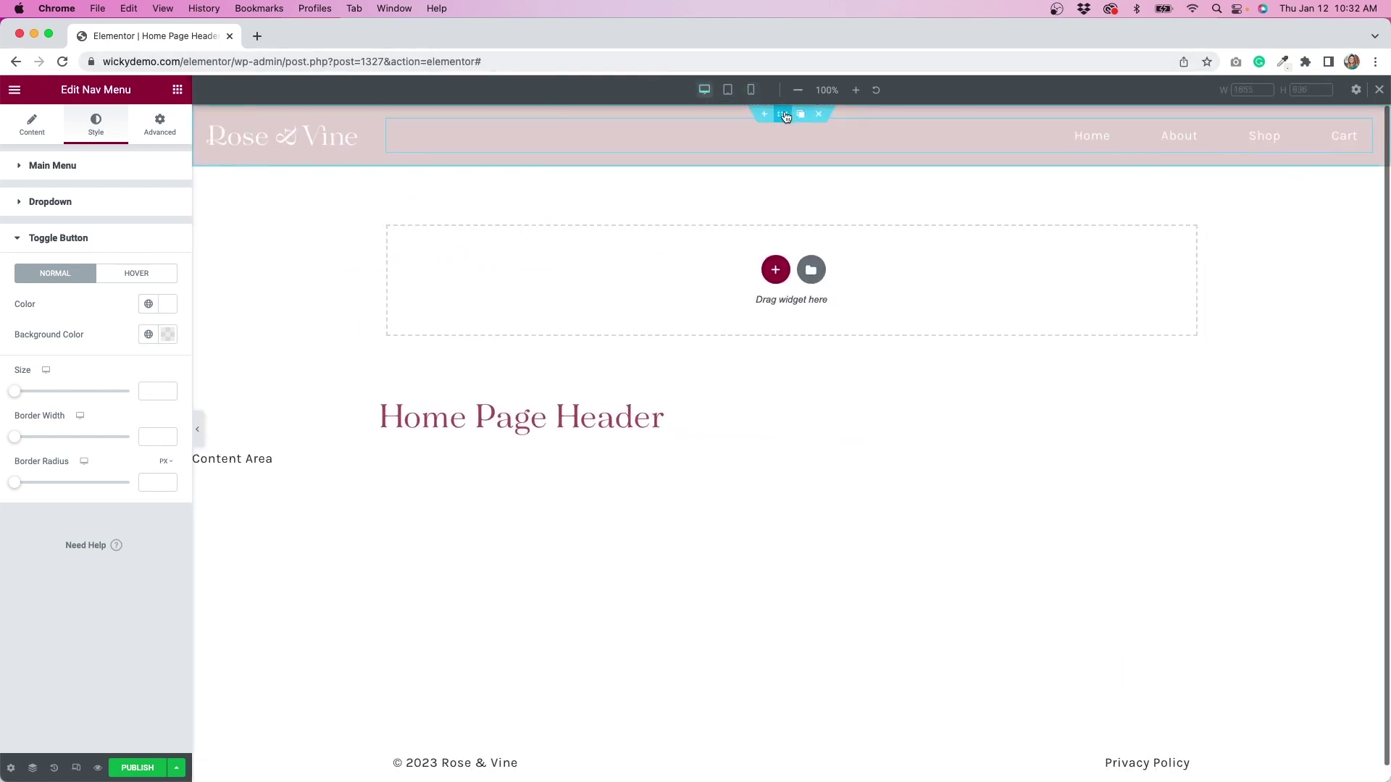
left_click(783, 115)
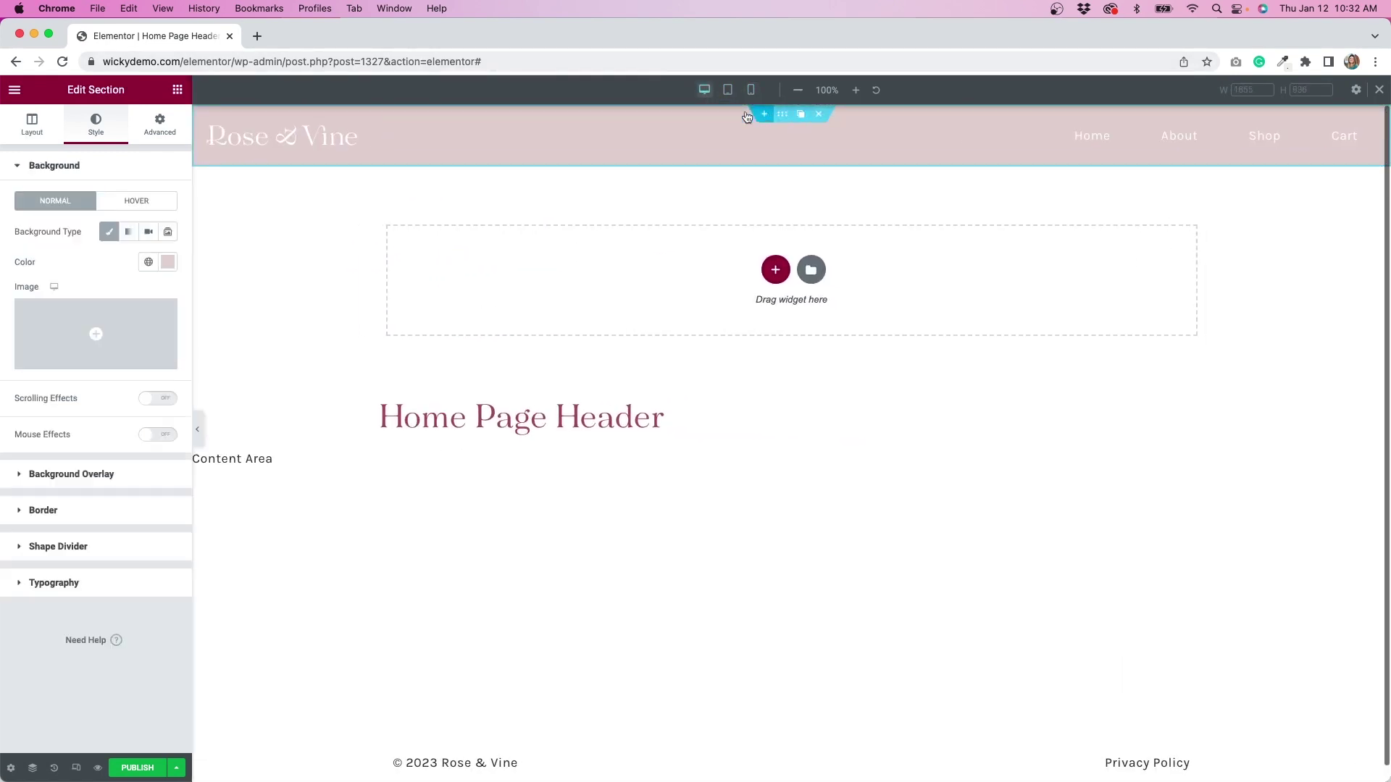
left_click(166, 266)
left_click(198, 293)
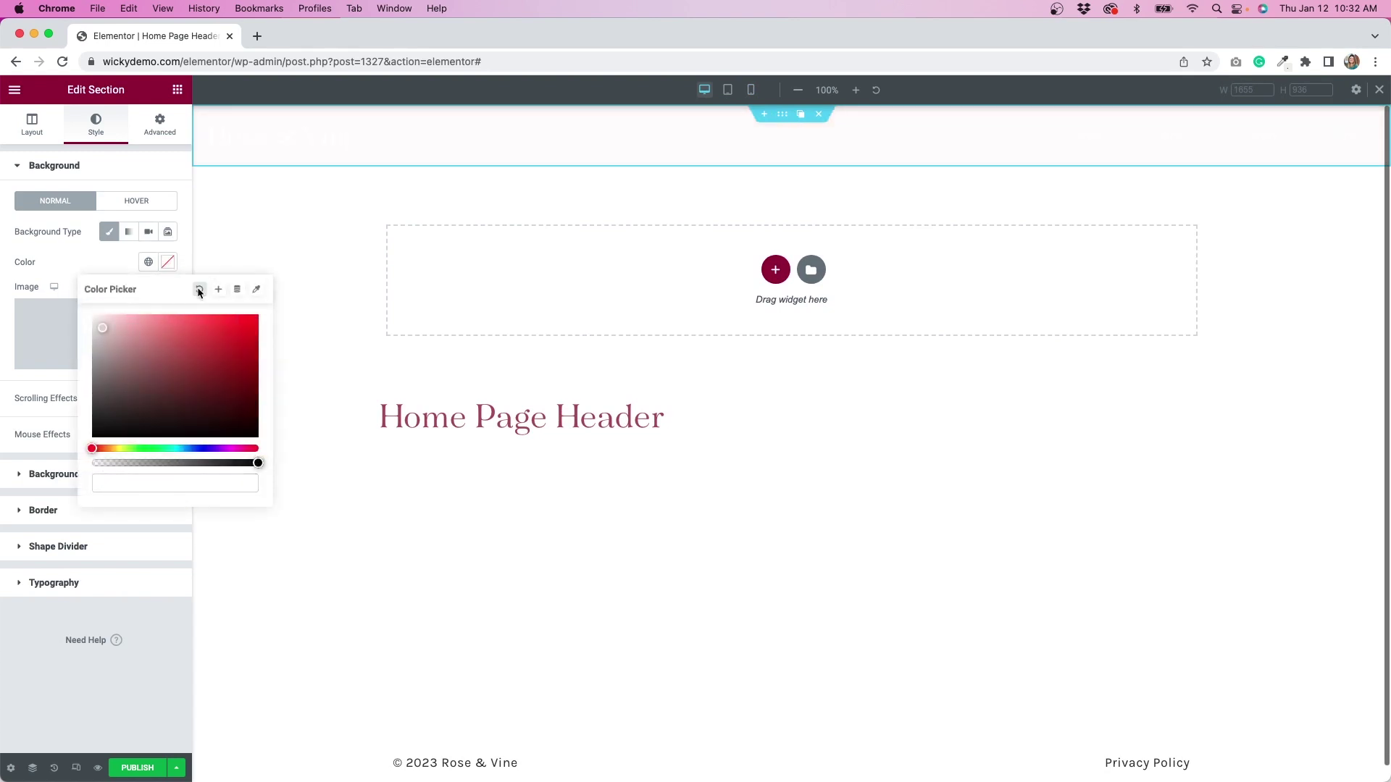
left_click(72, 255)
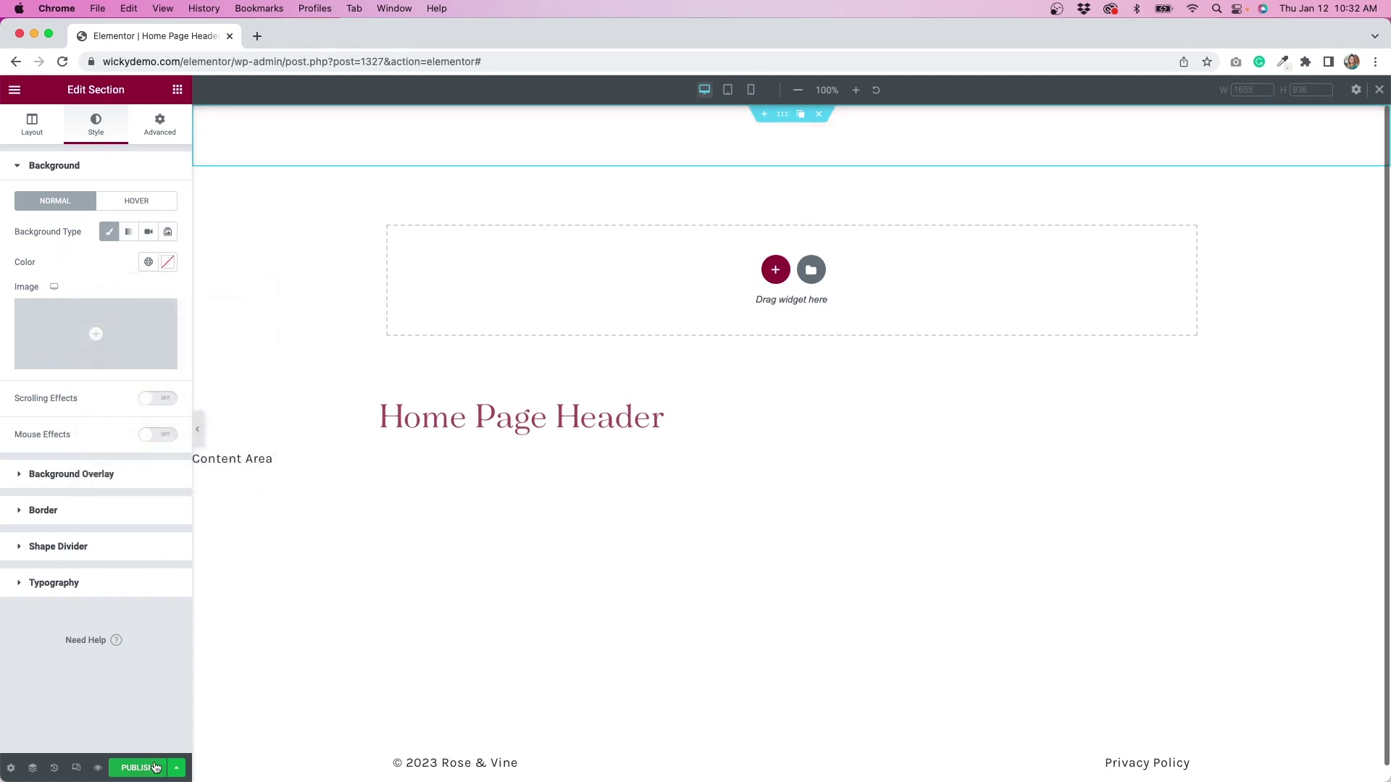
- Publish the template with an Include > Singular > Front Page display condition
left_click(154, 768)
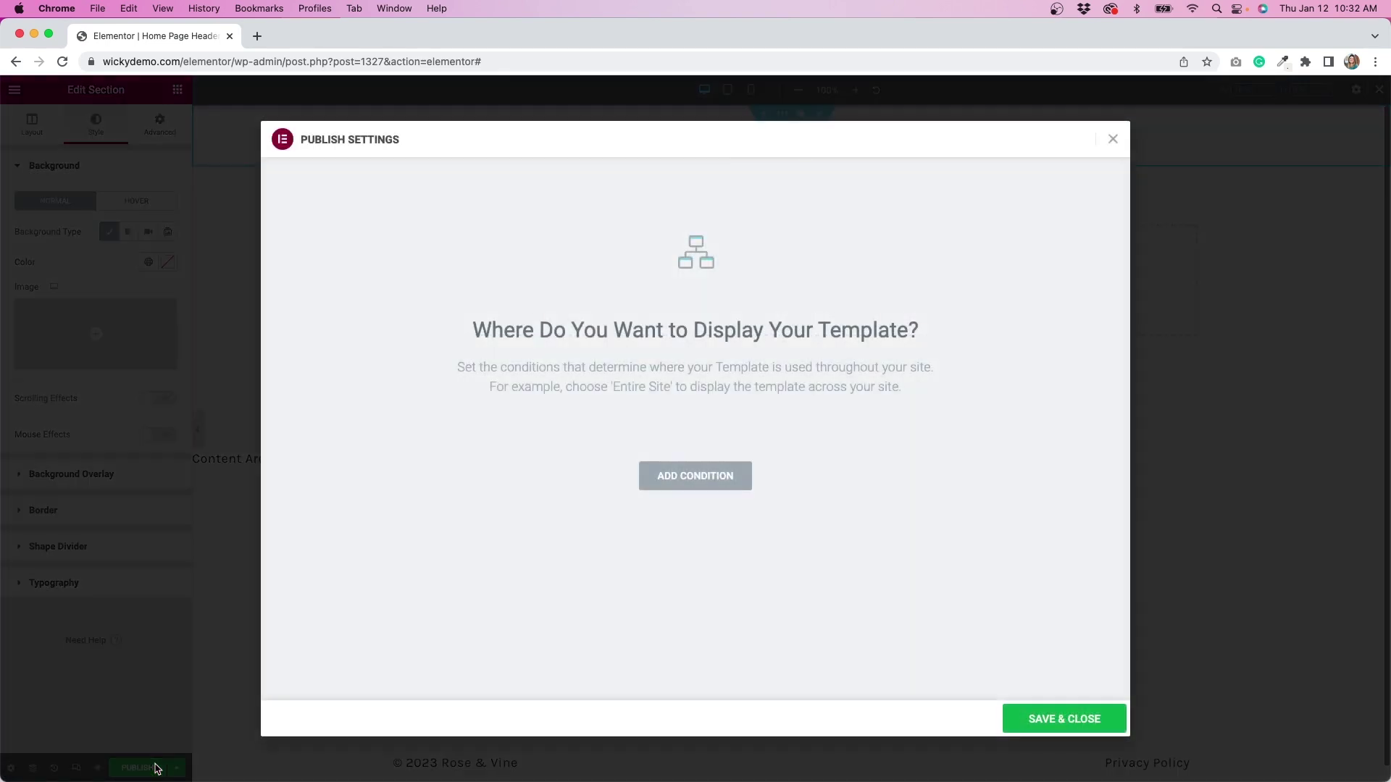
left_click(695, 478)
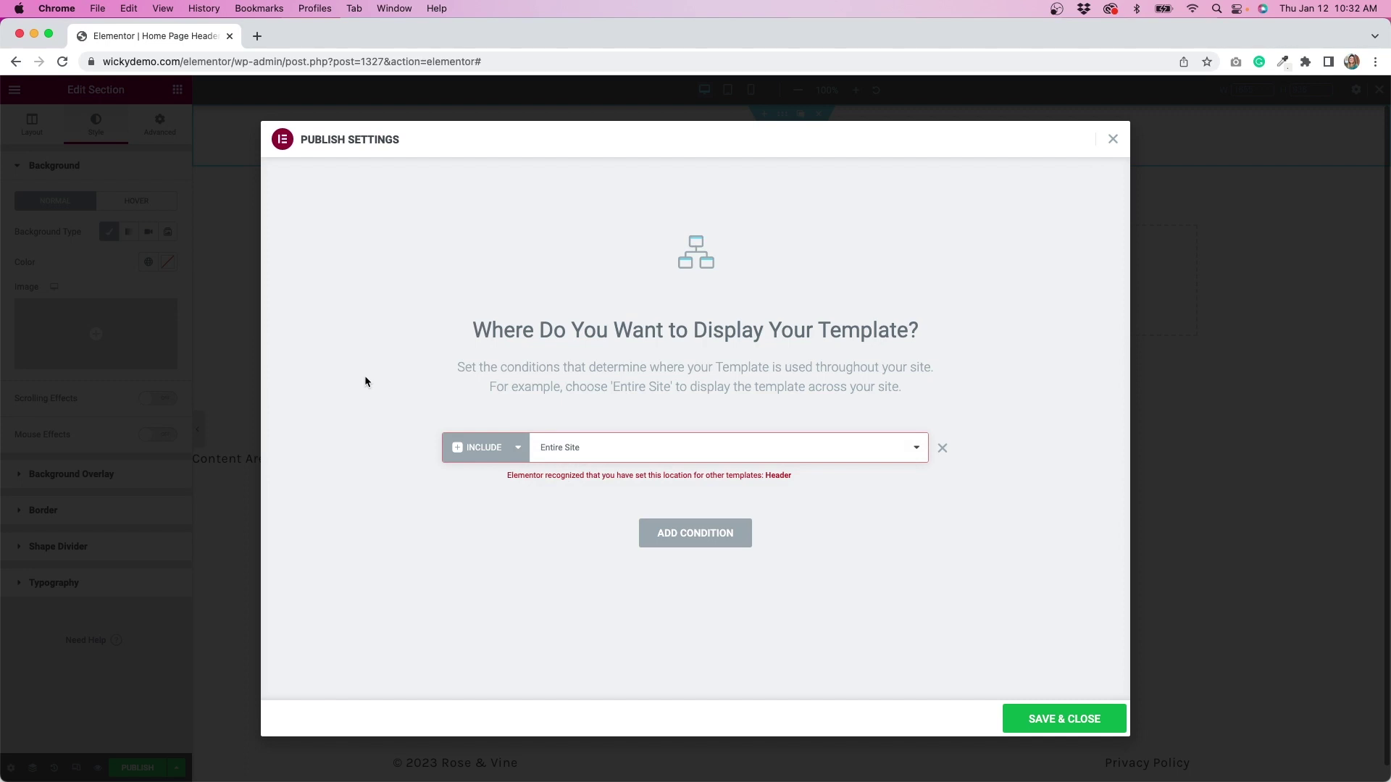
left_click(600, 447)
left_click(598, 478)
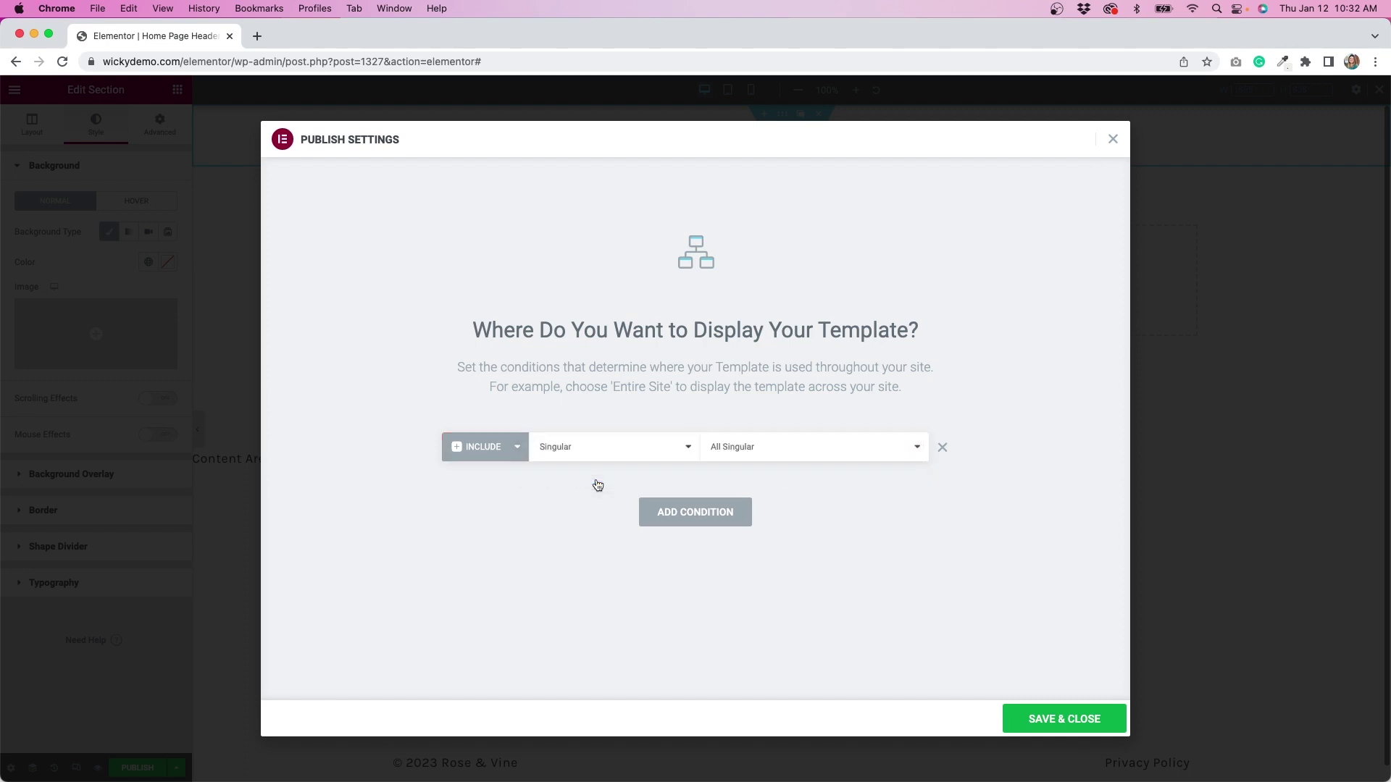
left_click(765, 455)
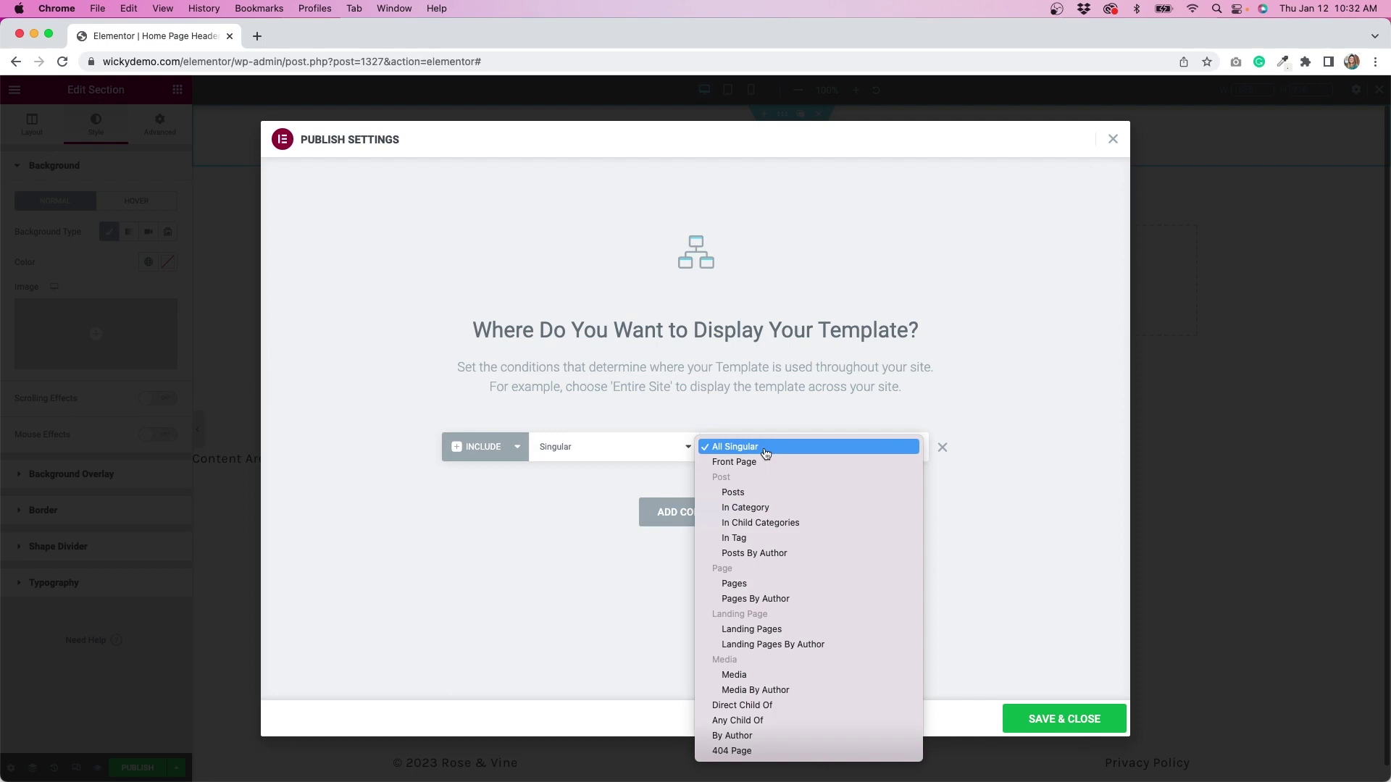
left_click(759, 463)
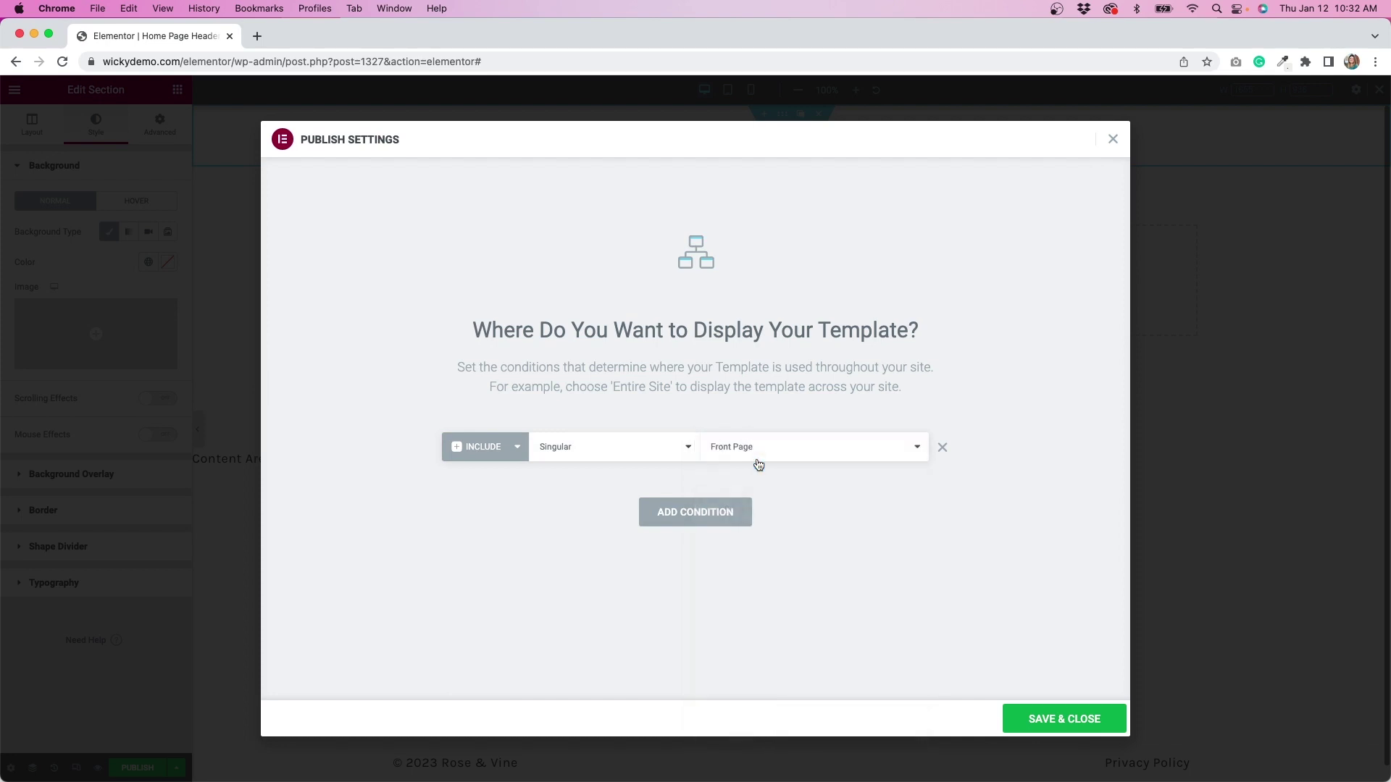
left_click(1072, 720)
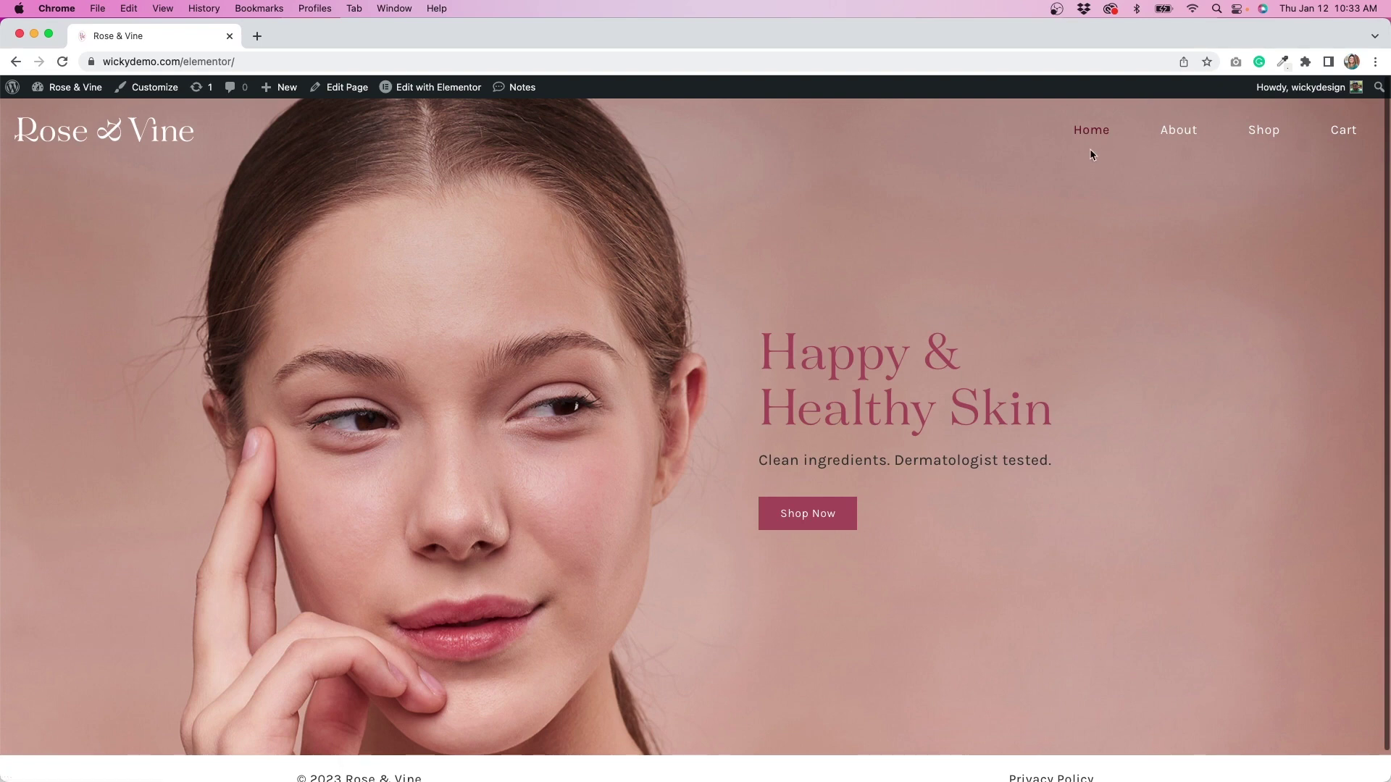
left_click(1190, 137)
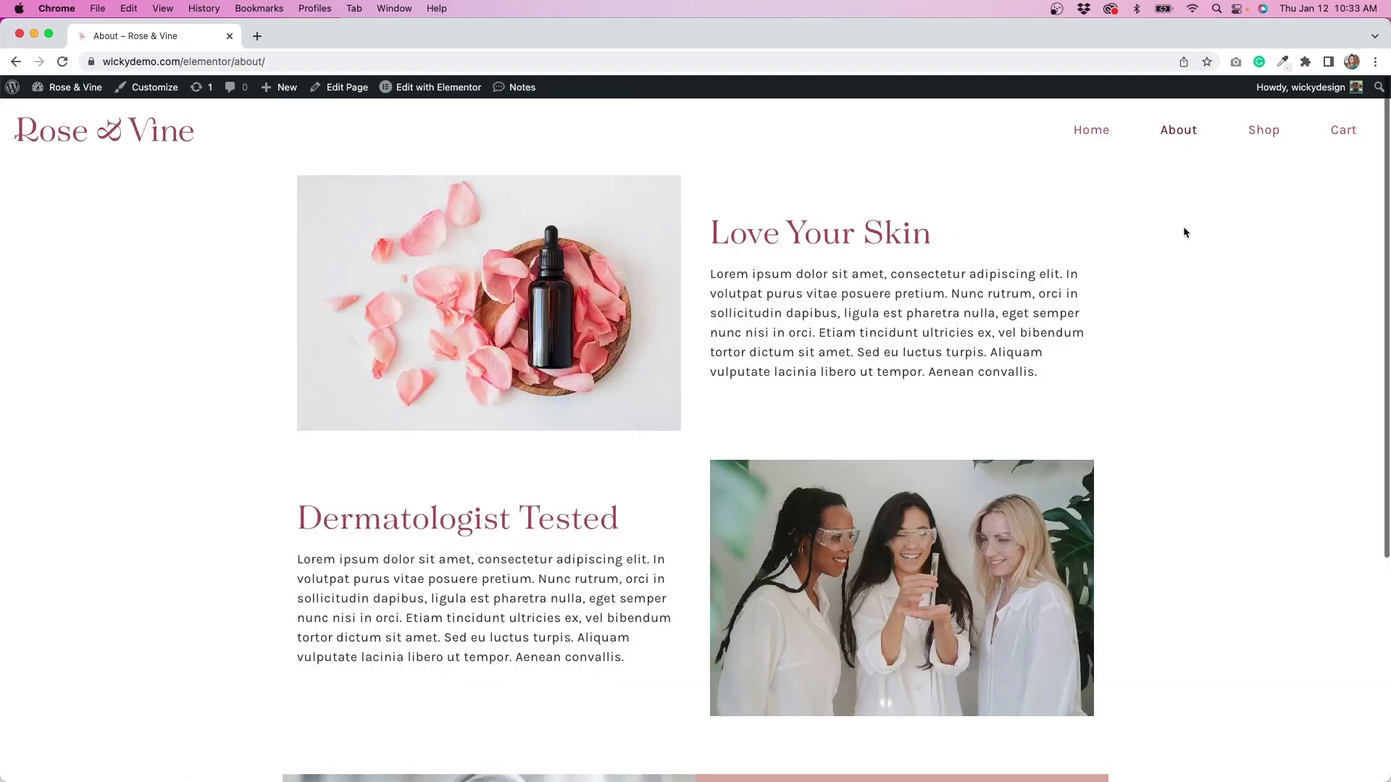